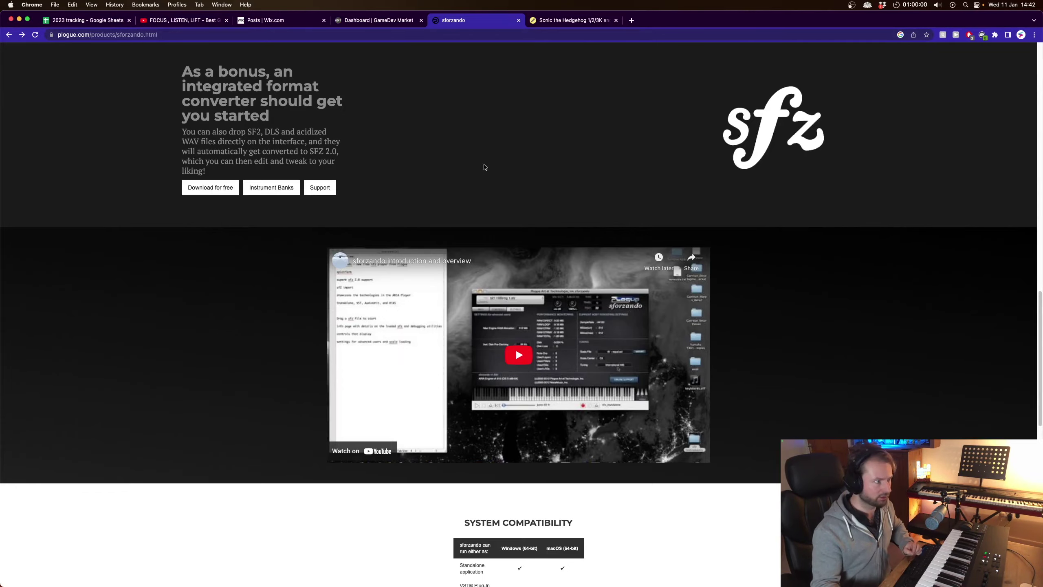
# Scroll the sforzando page up to the banner, then back down to the 'As a bonus' converter section.
pyautogui.scroll(15, 488, 166)
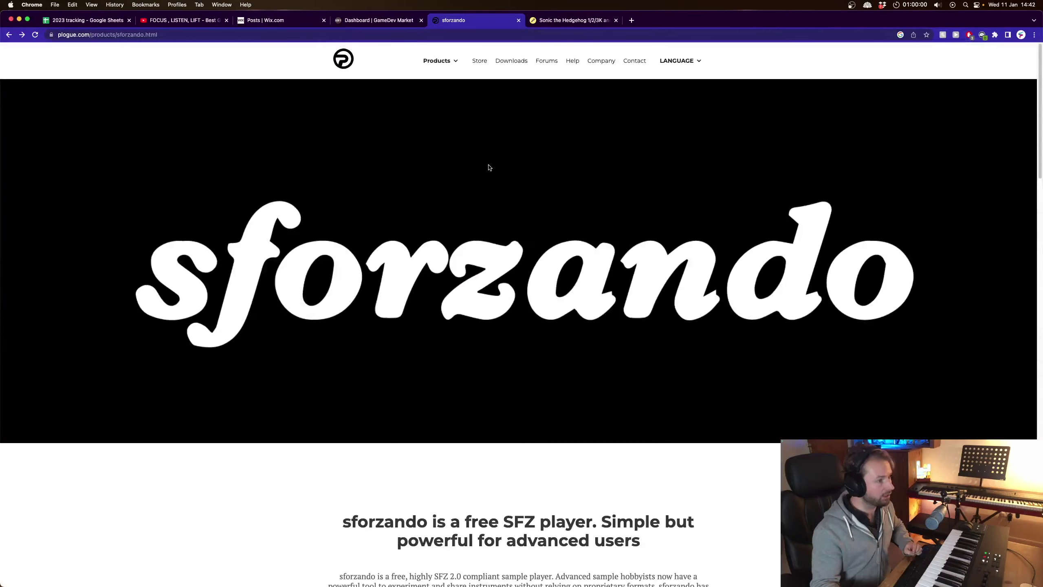
pyautogui.scroll(-15, 466, 198)
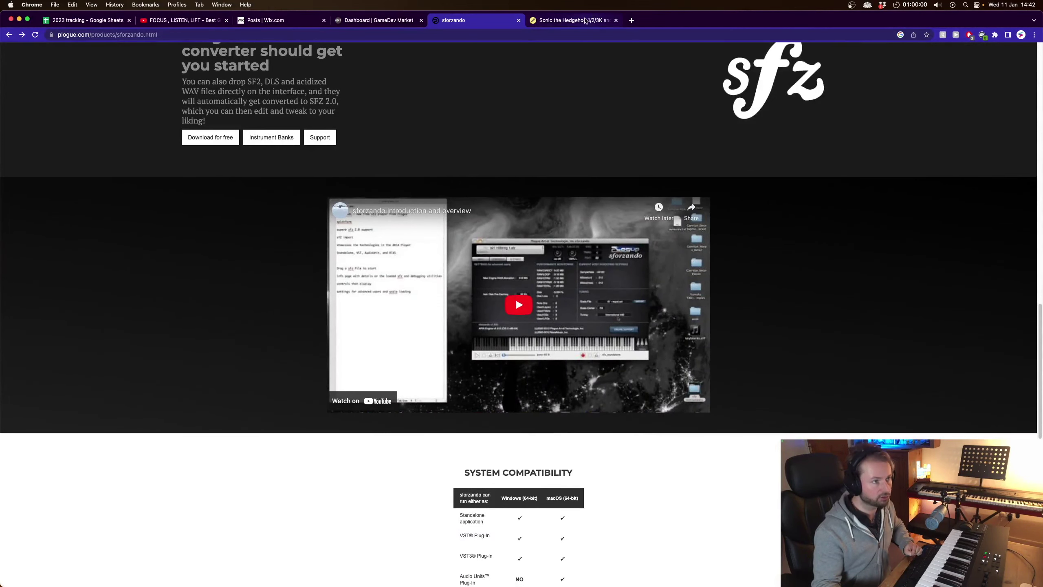
# Switch to the Musical Artifacts tab for the Sonic the Hedgehog 1/2/3K and 3D soundfont download.
pyautogui.click(584, 24)
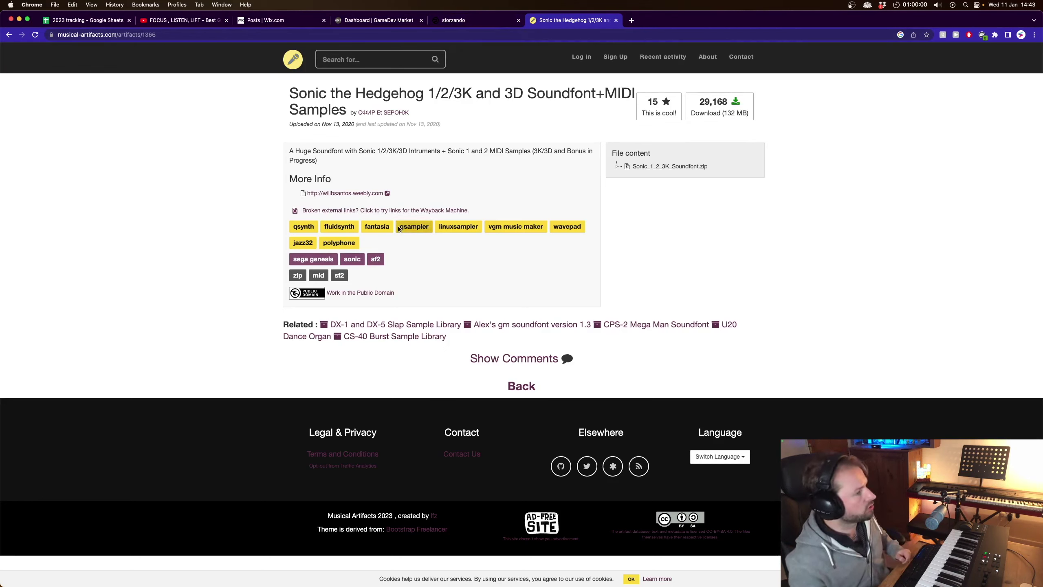
# Minimize Chrome, glance at the Downloads stack, and bring up Launchpad's app grid.
pyautogui.click(19, 20)
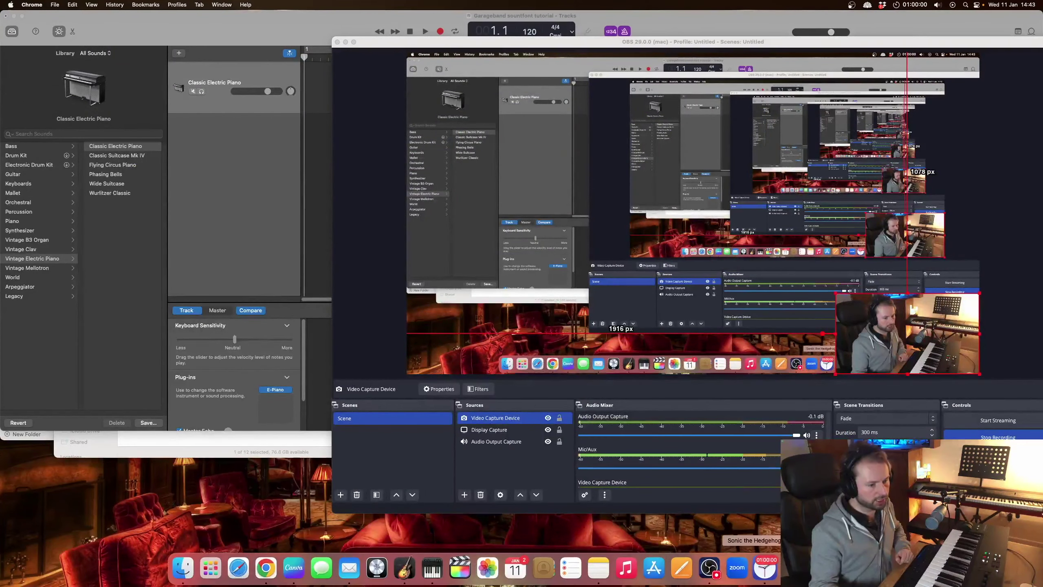
pyautogui.click(812, 569)
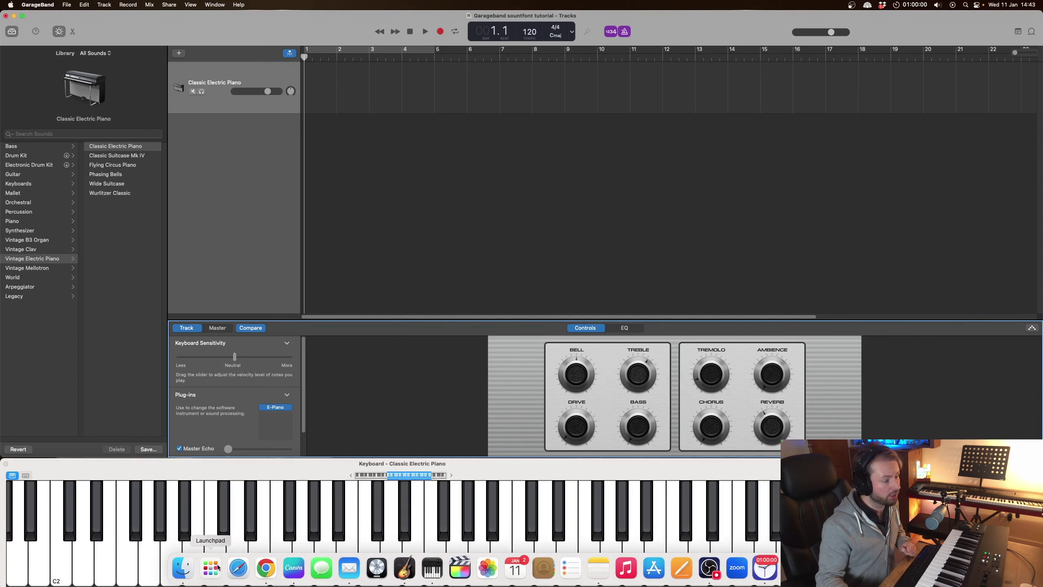
pyautogui.click(217, 567)
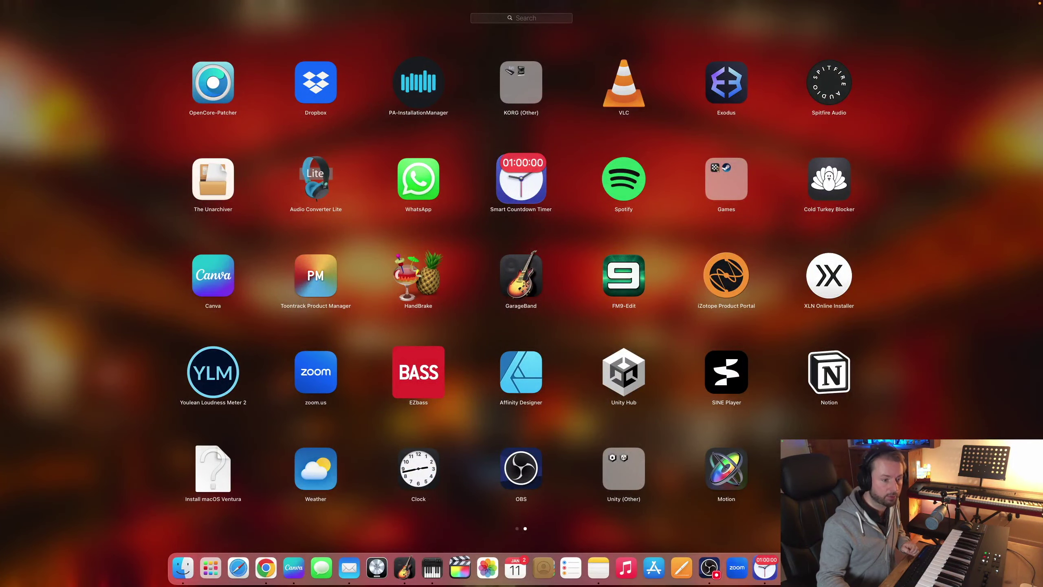
# Launch the standalone sforzando player and glance at its instrument list.
pyautogui.click(444, 126)
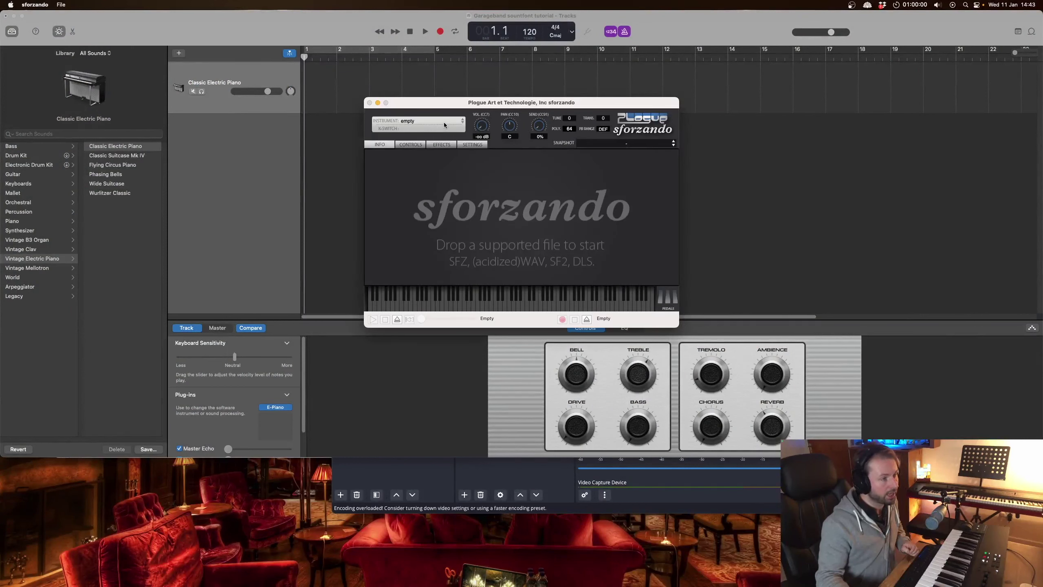
pyautogui.click(444, 125)
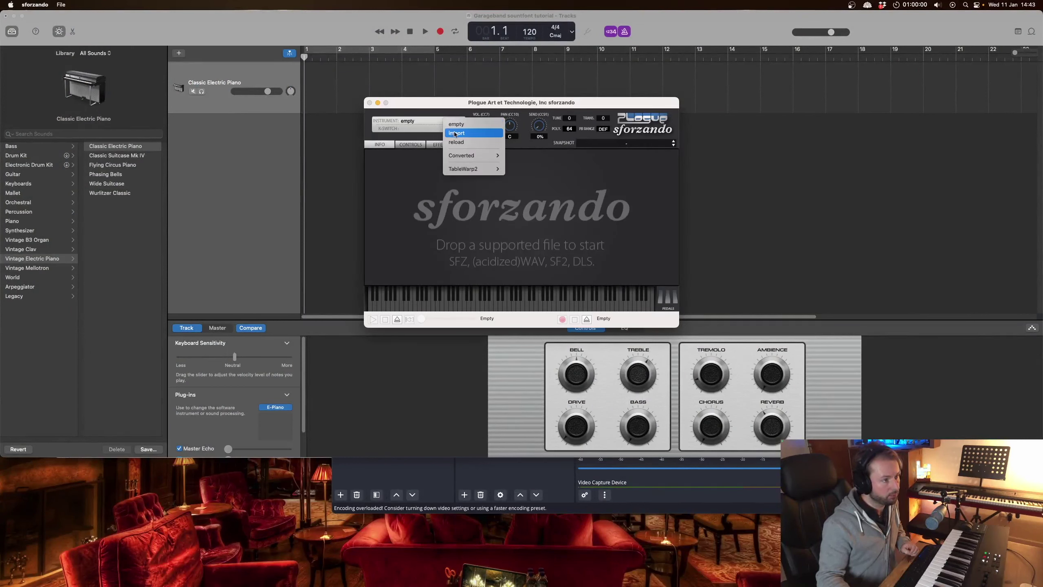
pyautogui.click(516, 101)
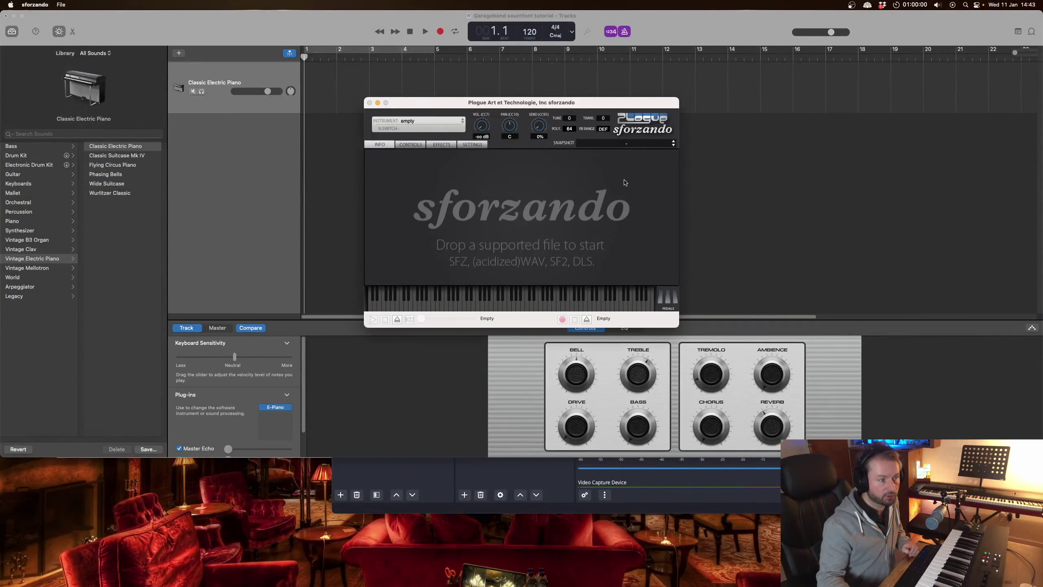
# Open the Sonic folder from Downloads in Finder and drag STH Instruments.sf2 toward sforzando.
pyautogui.moveTo(468, 583)
pyautogui.click(840, 569)
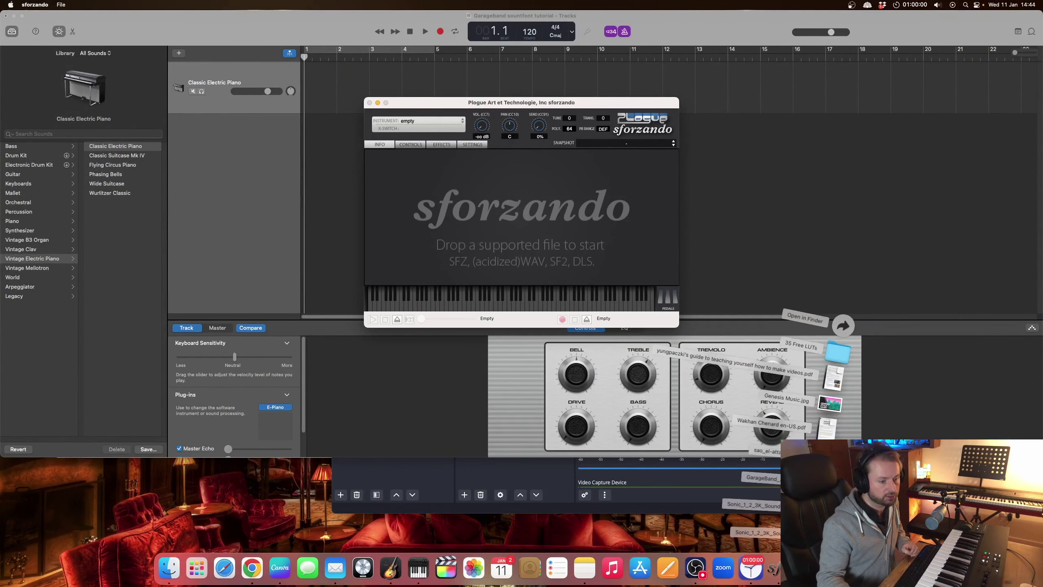
pyautogui.click(754, 504)
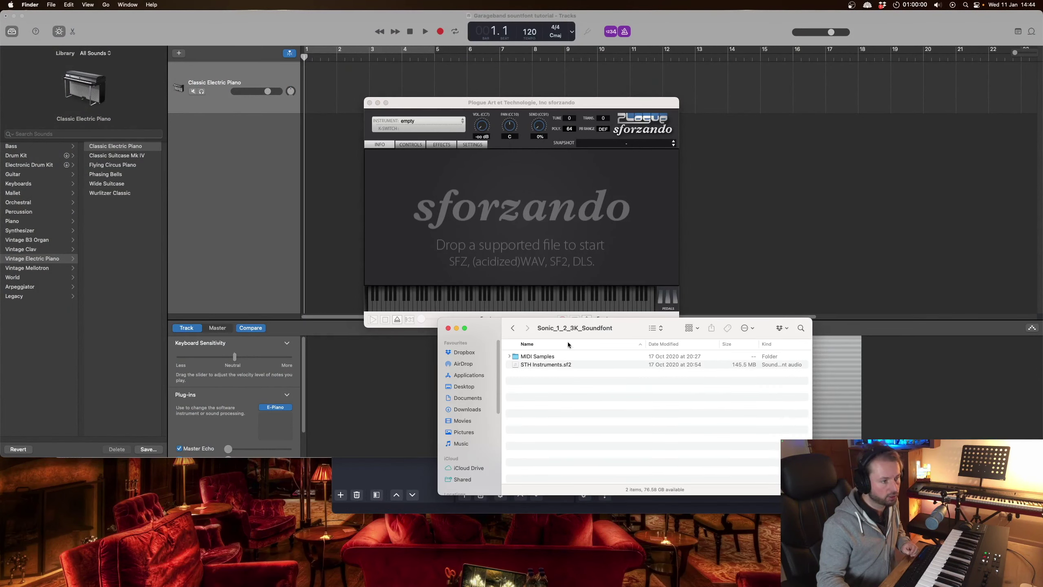
pyautogui.moveTo(575, 328); pyautogui.dragTo(542, 319)
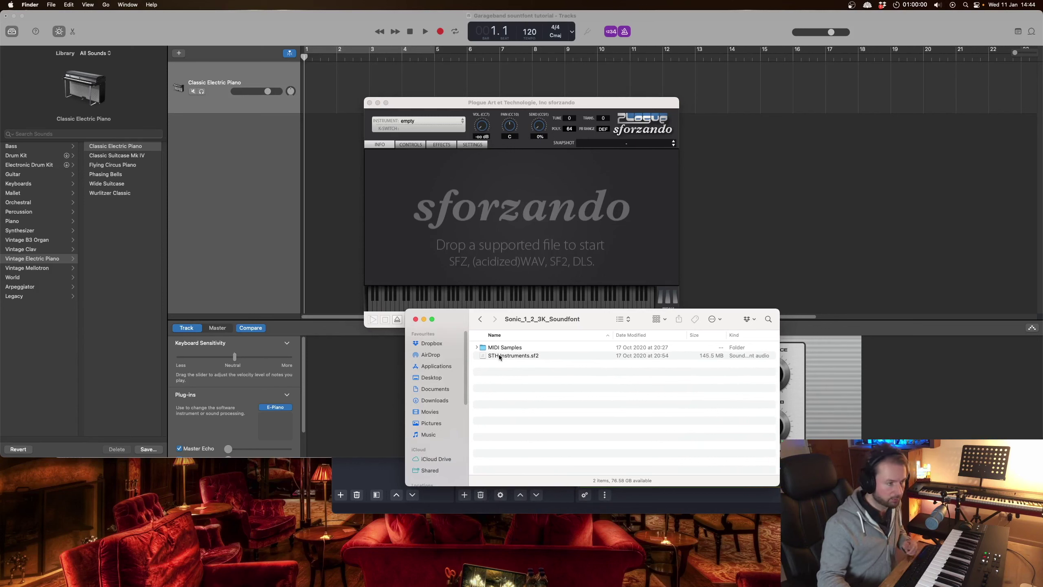
pyautogui.moveTo(501, 357)
pyautogui.mouseDown()
pyautogui.moveTo(497, 230)
pyautogui.moveTo(506, 362)
pyautogui.mouseUp()
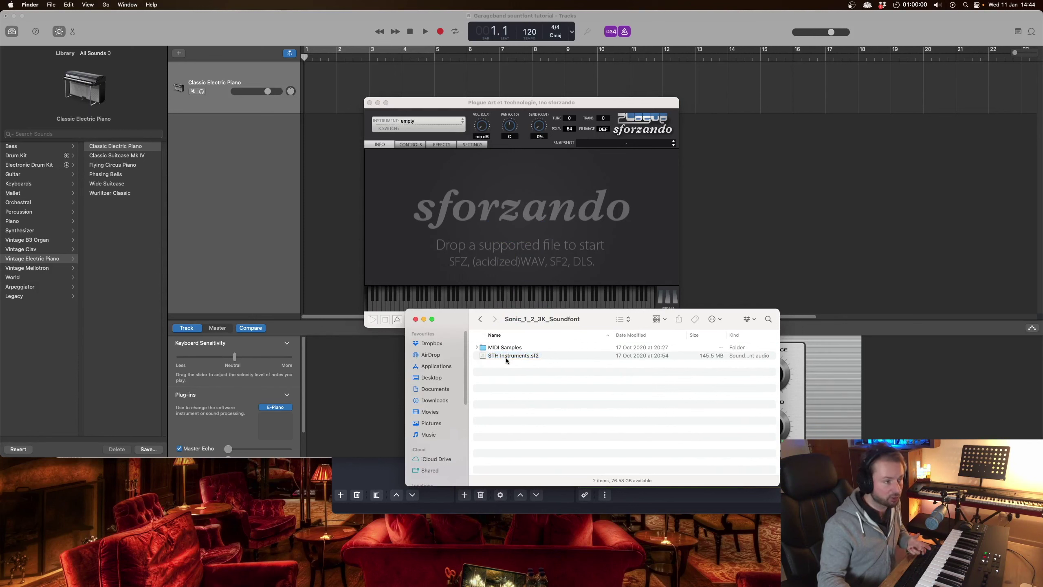
# Check sforzando's Instrument menu, quit sforzando, and return to GarageBand.
pyautogui.click(536, 211)
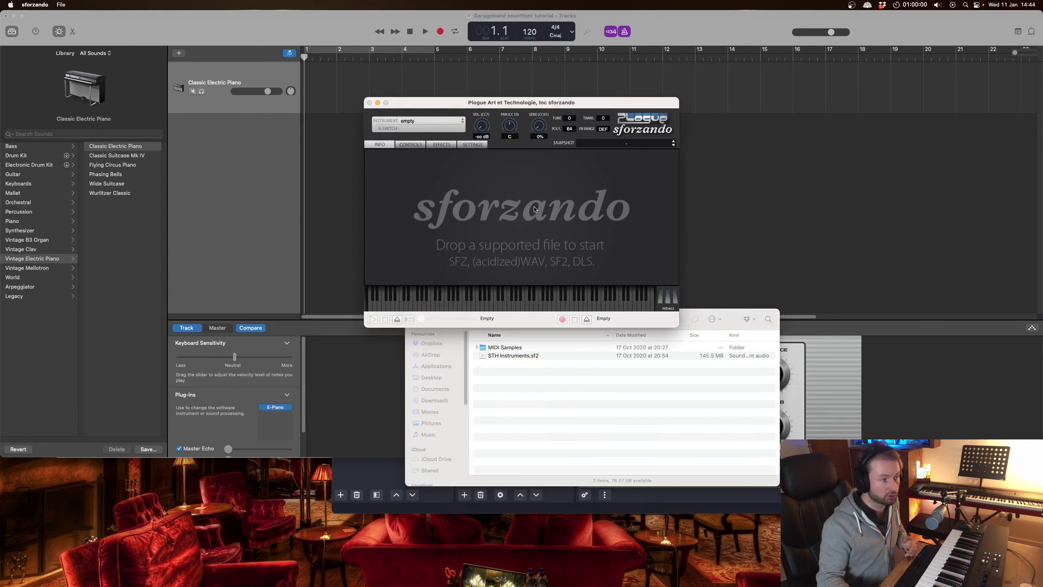
pyautogui.click(460, 123)
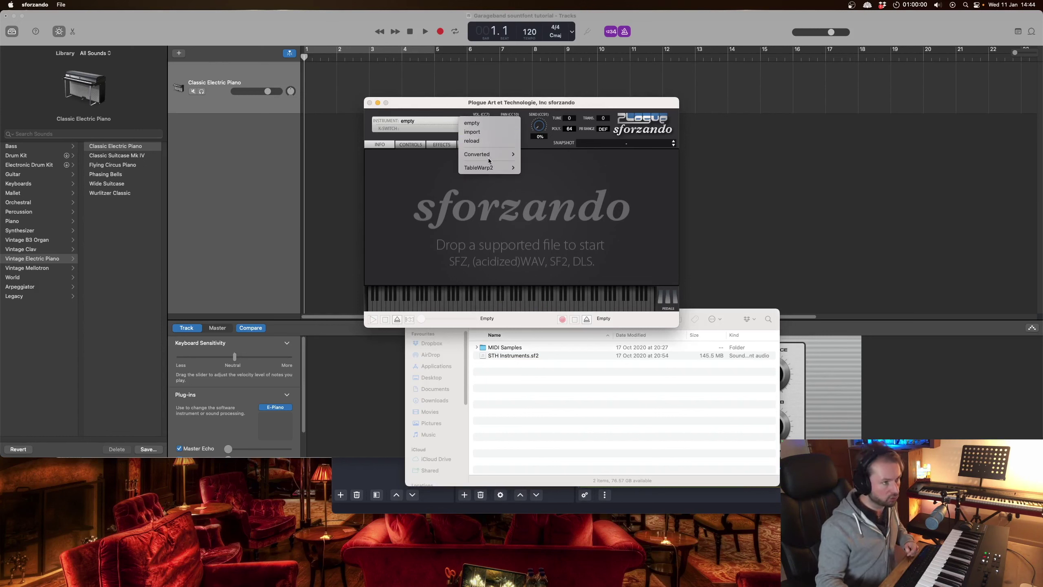
pyautogui.moveTo(489, 156)
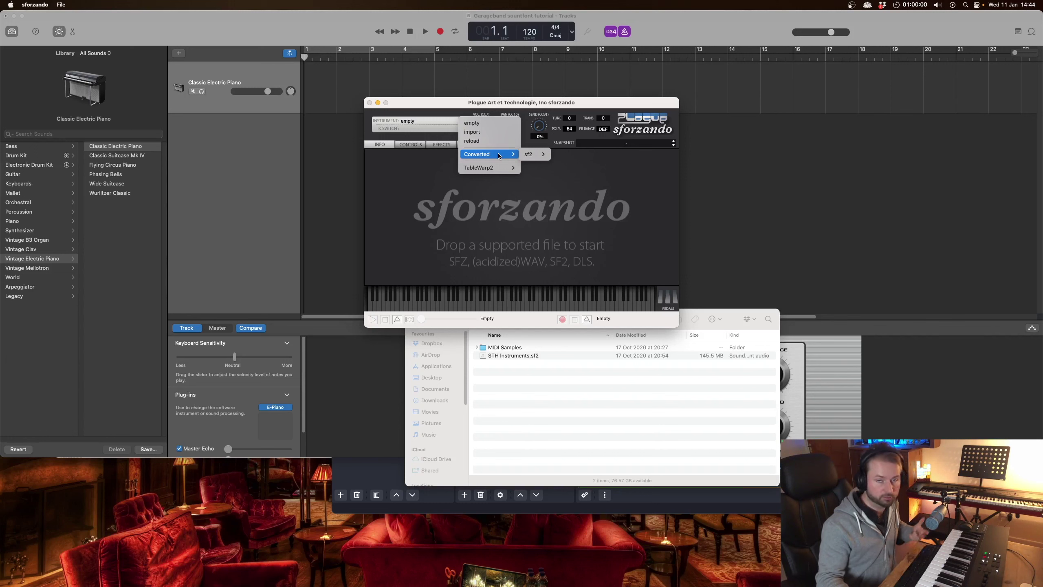
pyautogui.click(420, 119)
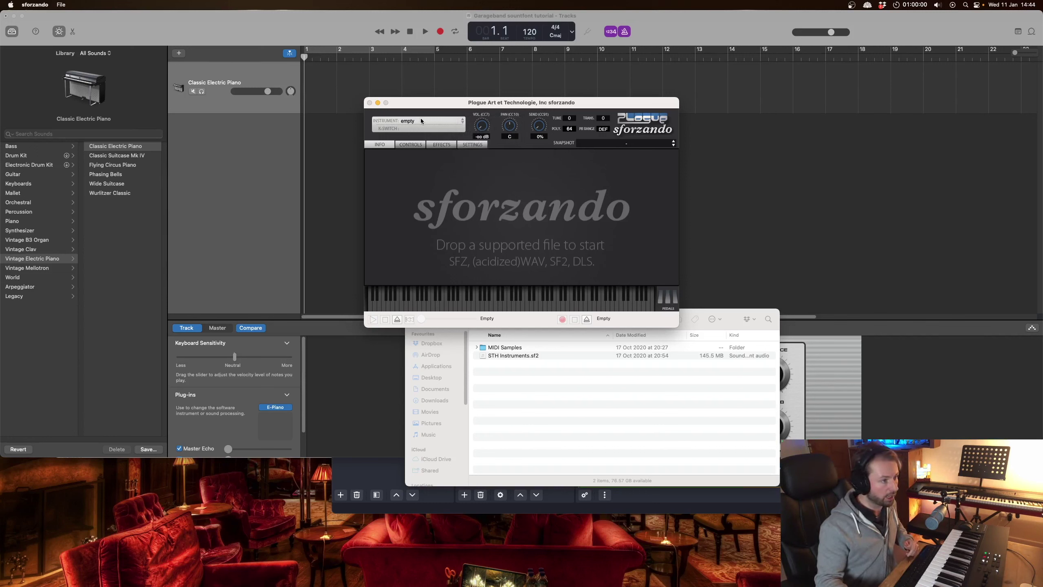
pyautogui.click(35, 4)
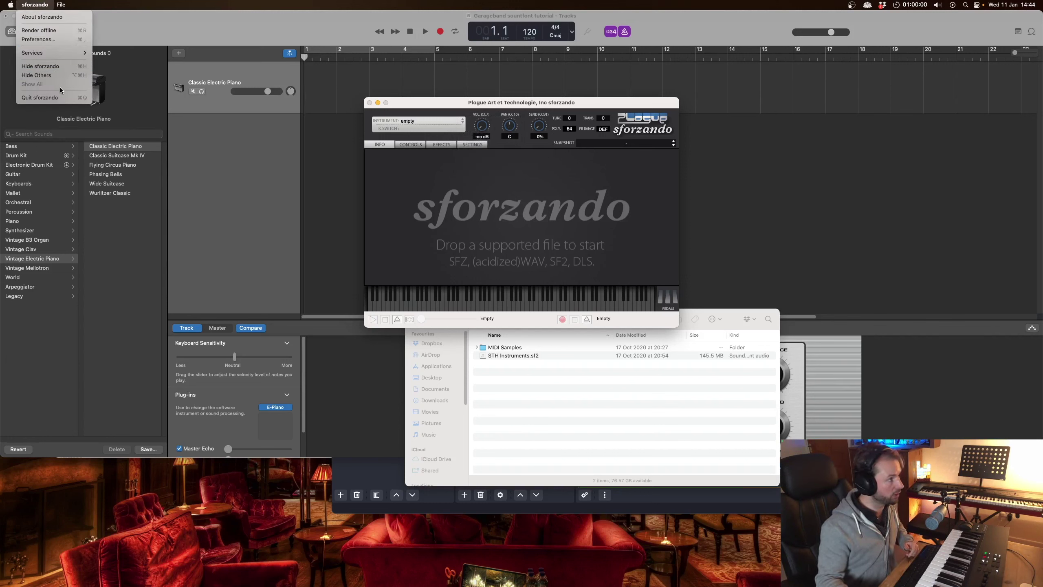
pyautogui.click(61, 98)
pyautogui.click(544, 198)
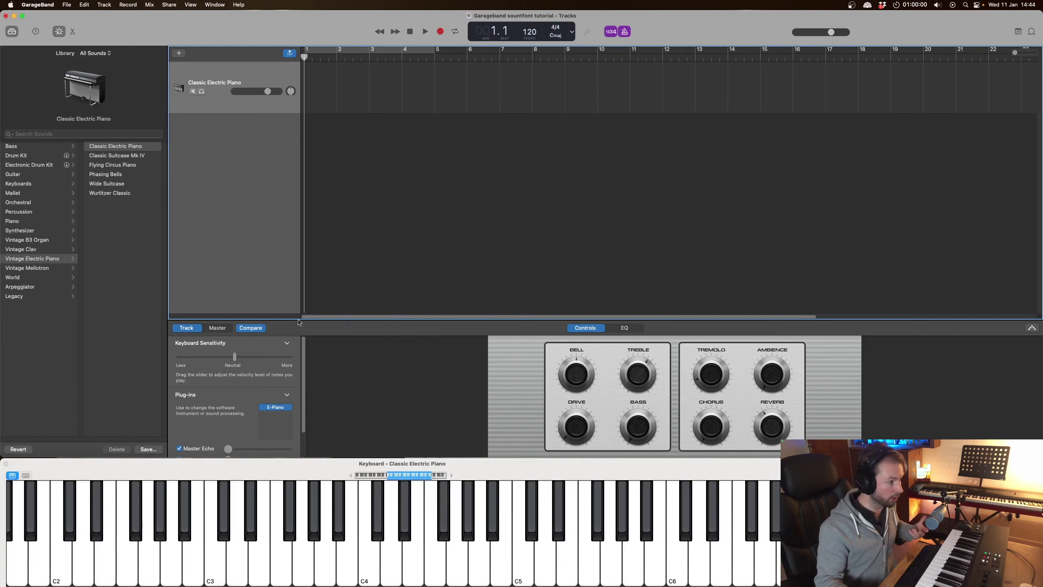
# Toggle the piano track's Smart Controls and plug-in settings to expose the E-Piano slot.
pyautogui.click(288, 406)
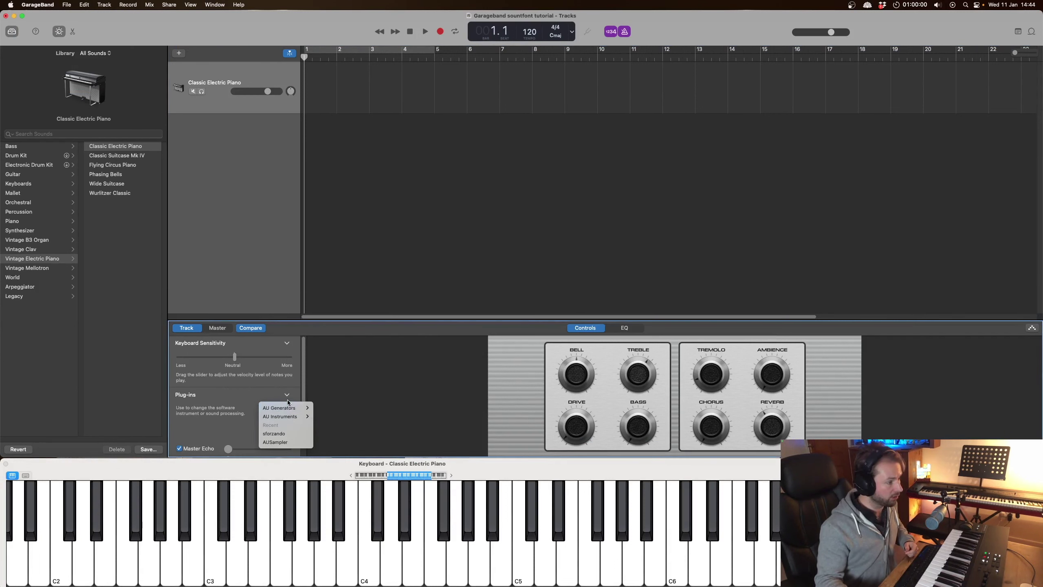
pyautogui.press('Escape')
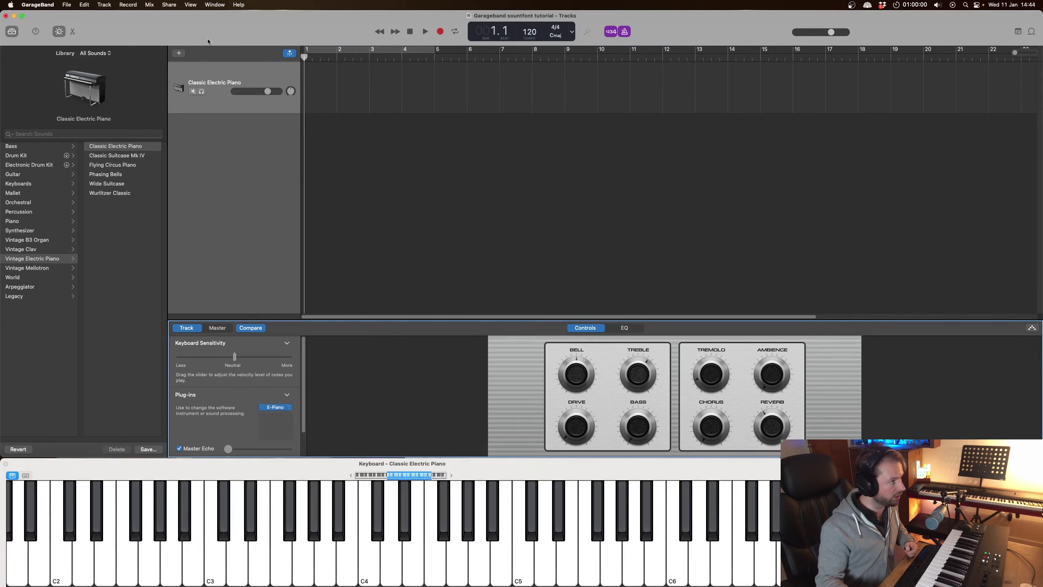
pyautogui.click(58, 32)
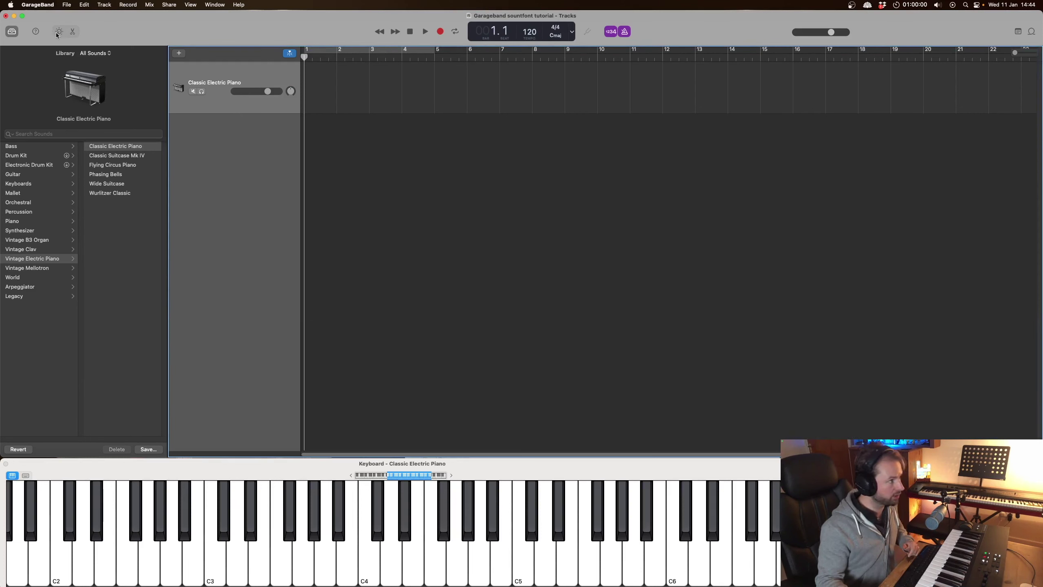
pyautogui.click(58, 32)
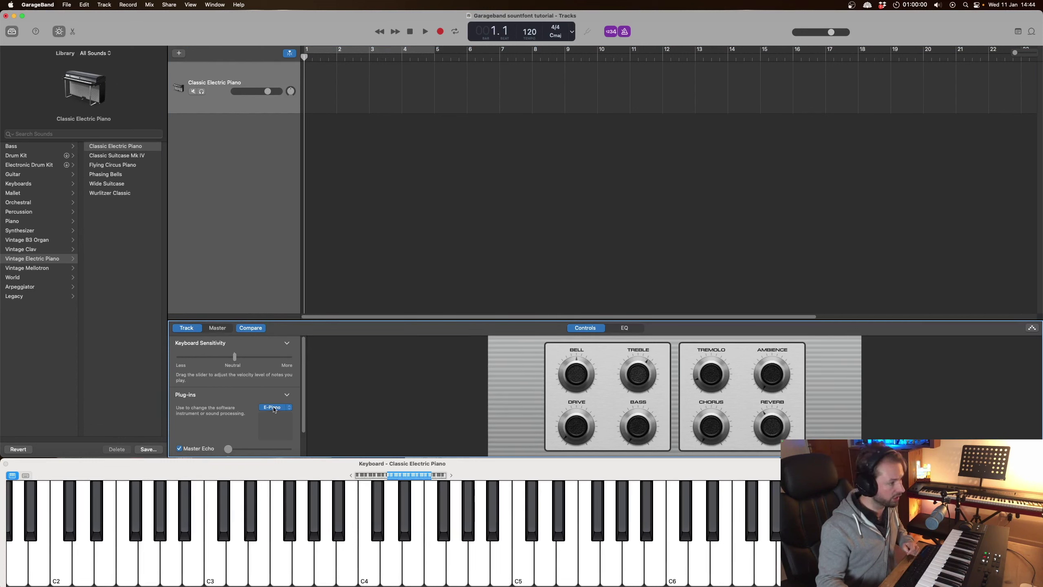
pyautogui.click(287, 395)
pyautogui.click(286, 395)
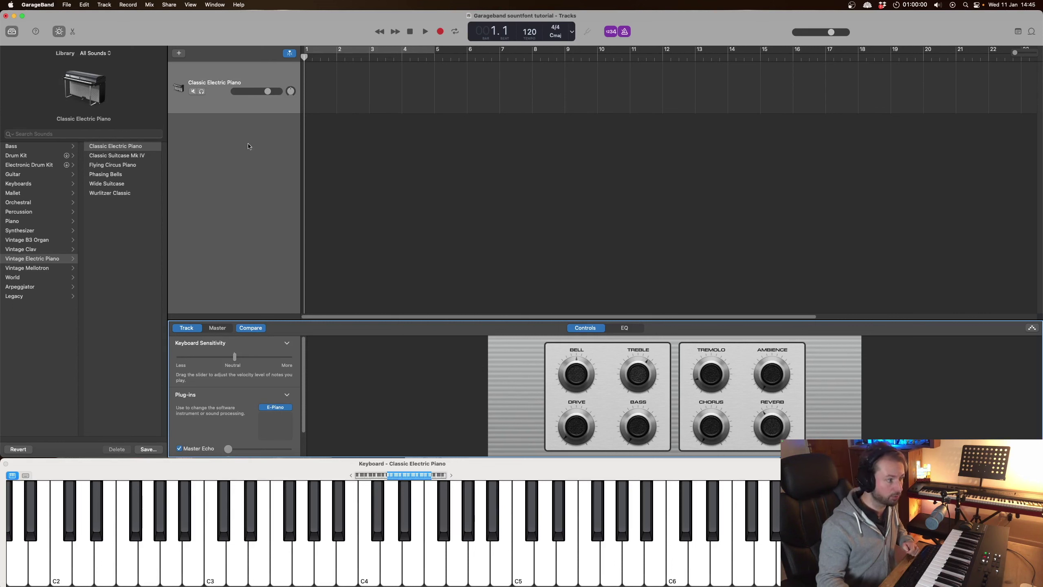
# Browse the E-Piano slot to AU Instruments > Plogue Art et Technologie > sforzando.
pyautogui.click(290, 407)
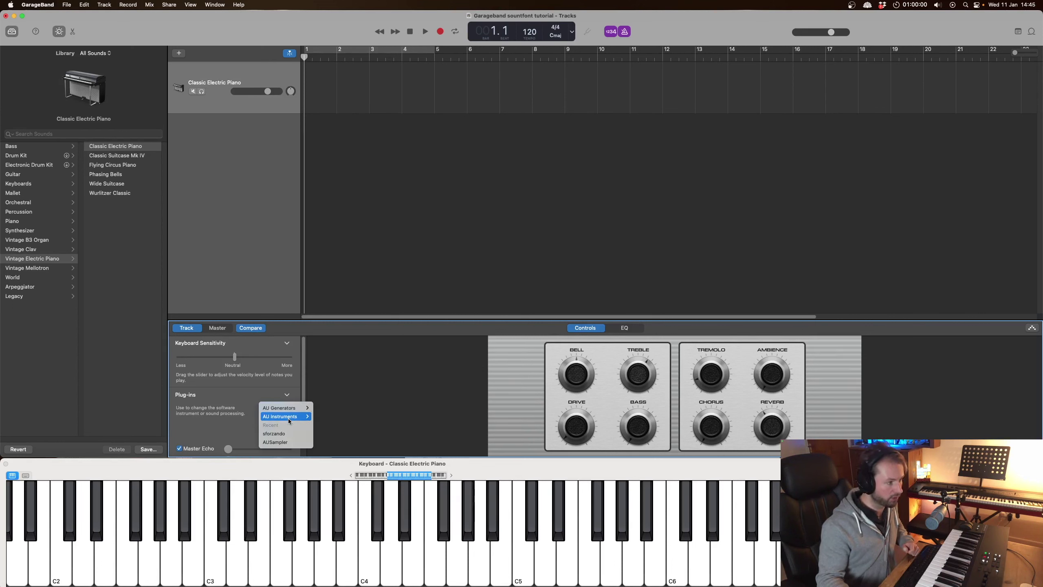
pyautogui.moveTo(287, 417)
pyautogui.moveTo(378, 460)
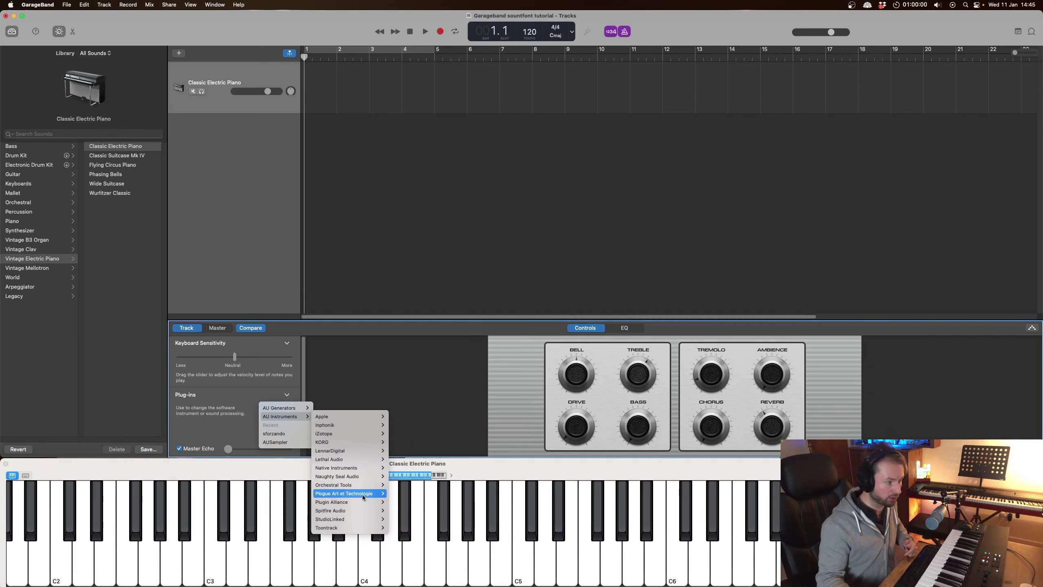
pyautogui.moveTo(364, 496)
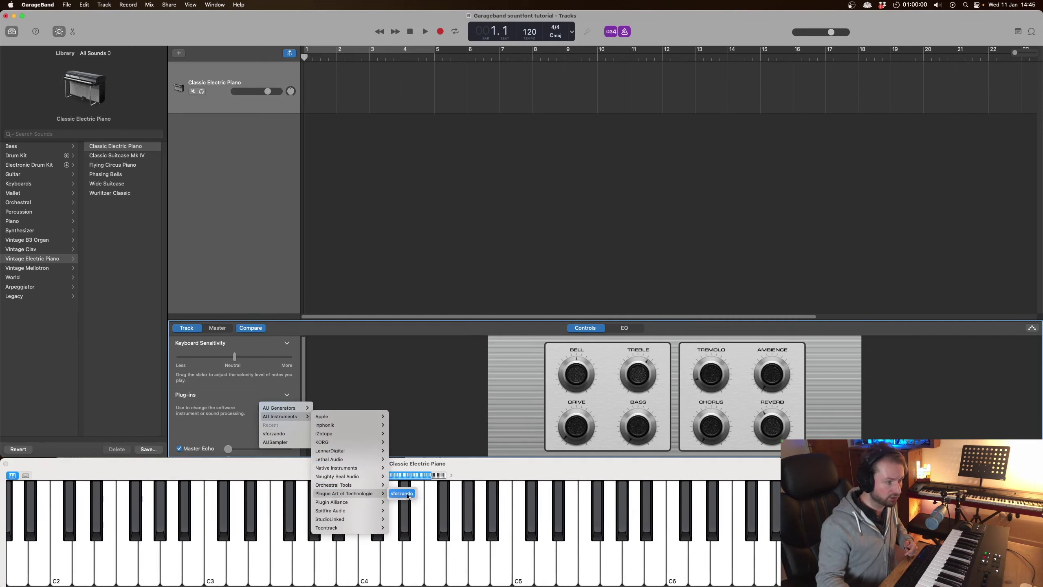
# Load sforzando on the piano track with the STH_Instruments_sf2 > 128 > 000_Sonic_1_2 preset.
pyautogui.click(402, 493)
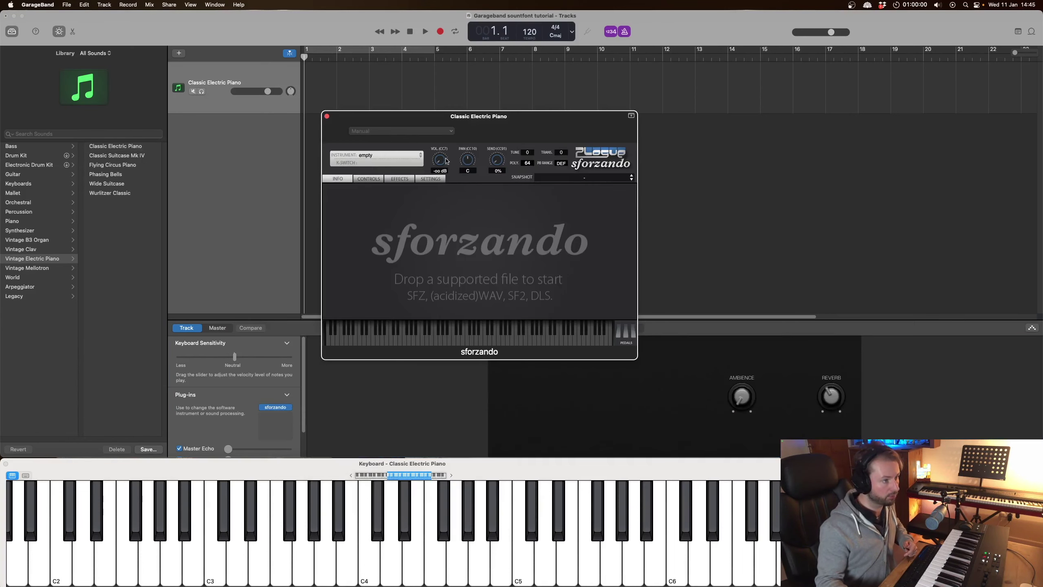
pyautogui.click(419, 156)
pyautogui.moveTo(419, 190)
pyautogui.moveTo(478, 189)
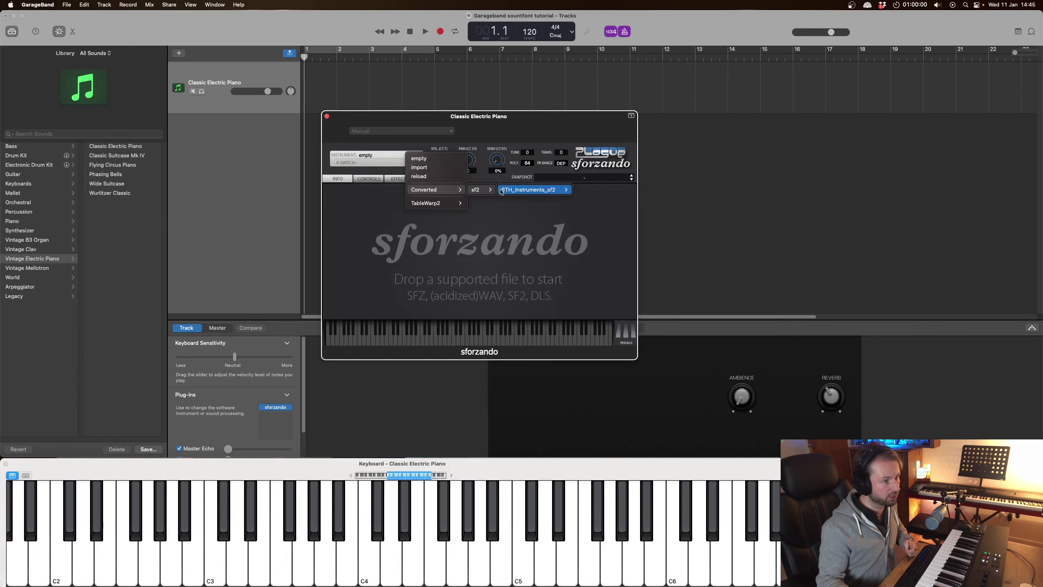
pyautogui.moveTo(535, 192)
pyautogui.moveTo(580, 192)
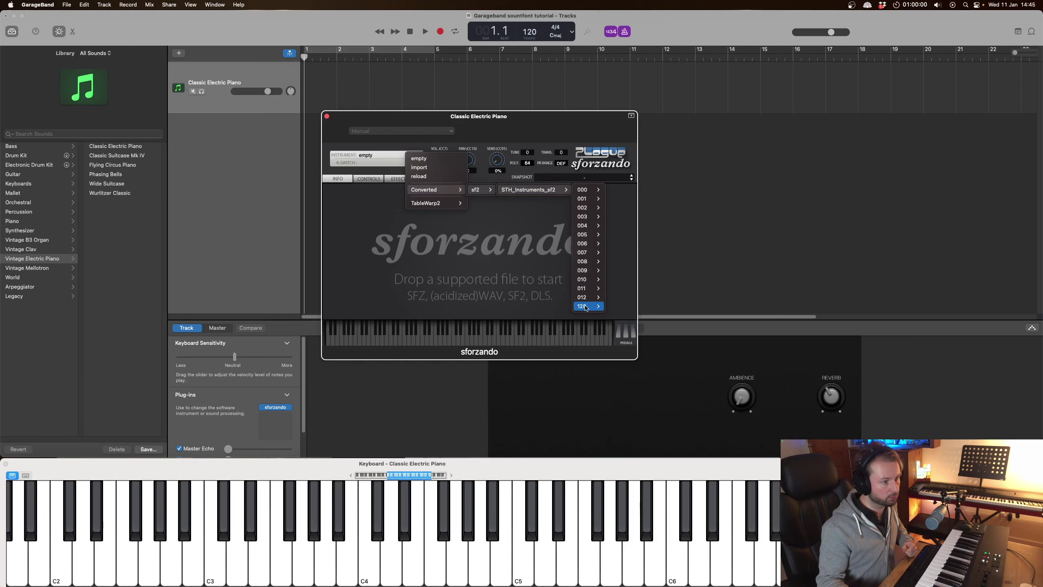
pyautogui.moveTo(586, 309)
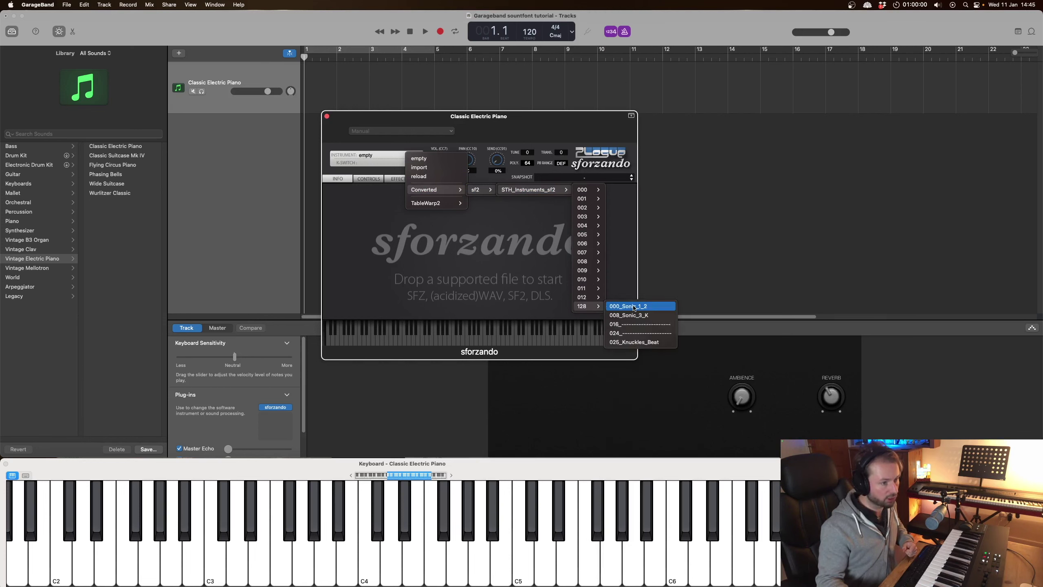
pyautogui.click(634, 308)
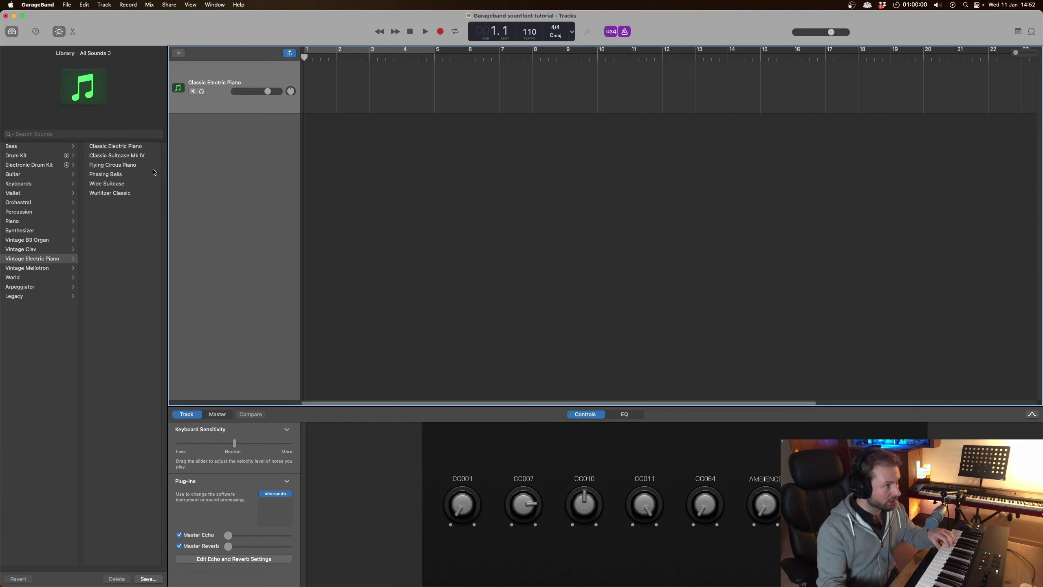
# Load The_Absolute_Sega_FM_Soundfont_V2_sf2 > 128 > 056_Hydro_City_DAC into the track's sforzando.
pyautogui.click(278, 497)
pyautogui.click(407, 153)
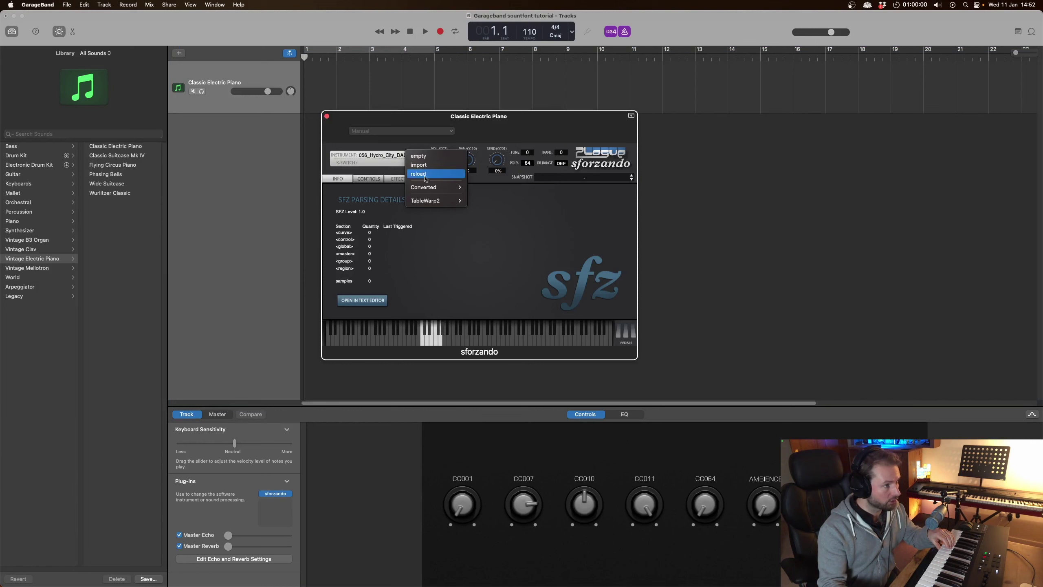
pyautogui.moveTo(441, 188)
pyautogui.moveTo(482, 188)
pyautogui.moveTo(519, 198)
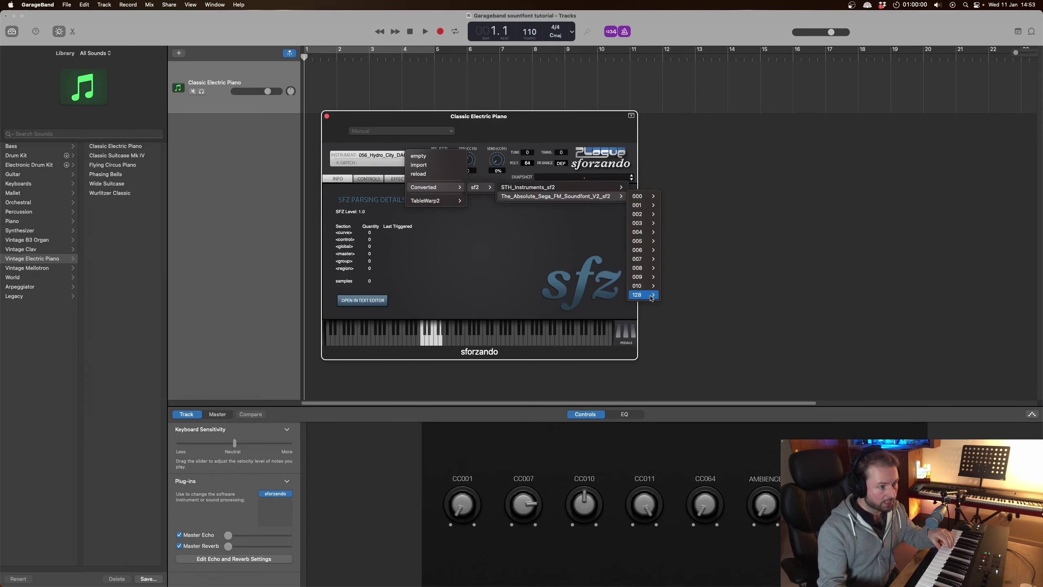
pyautogui.moveTo(641, 295)
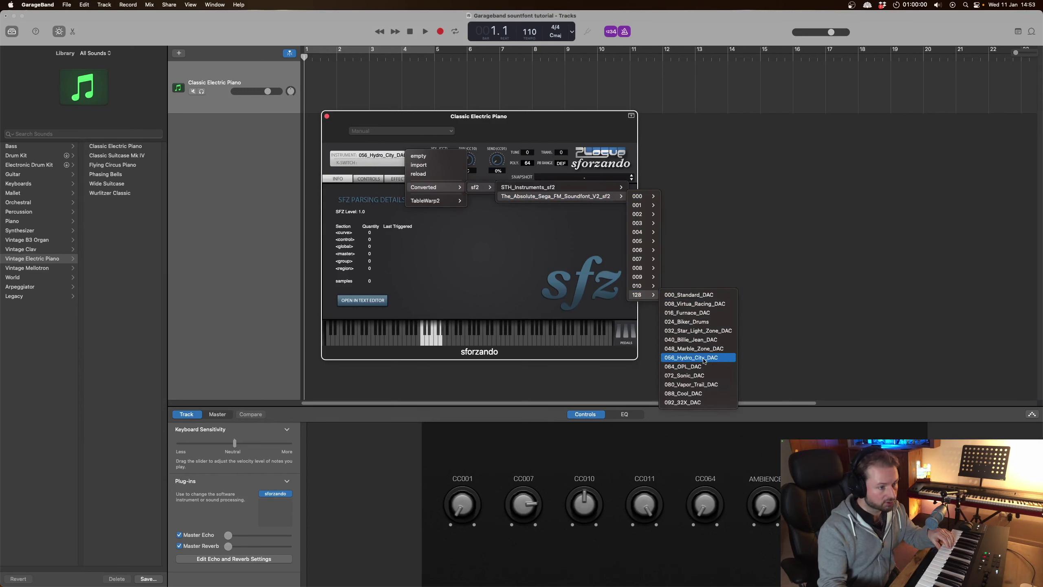
pyautogui.click(710, 234)
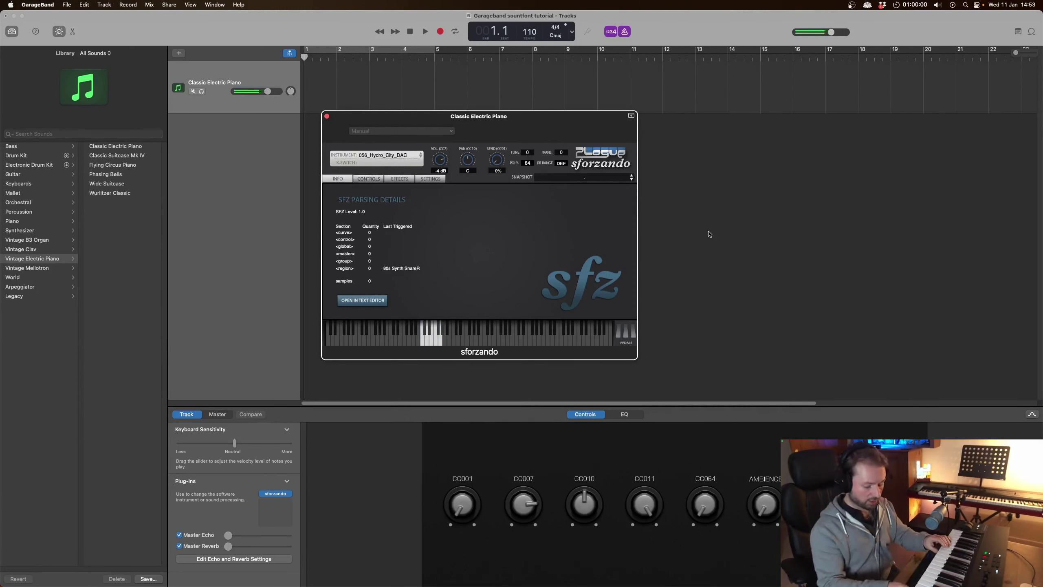
# Record a four-bar drum part, loop it with Cycle during playback, and close sforzando.
pyautogui.press('r')
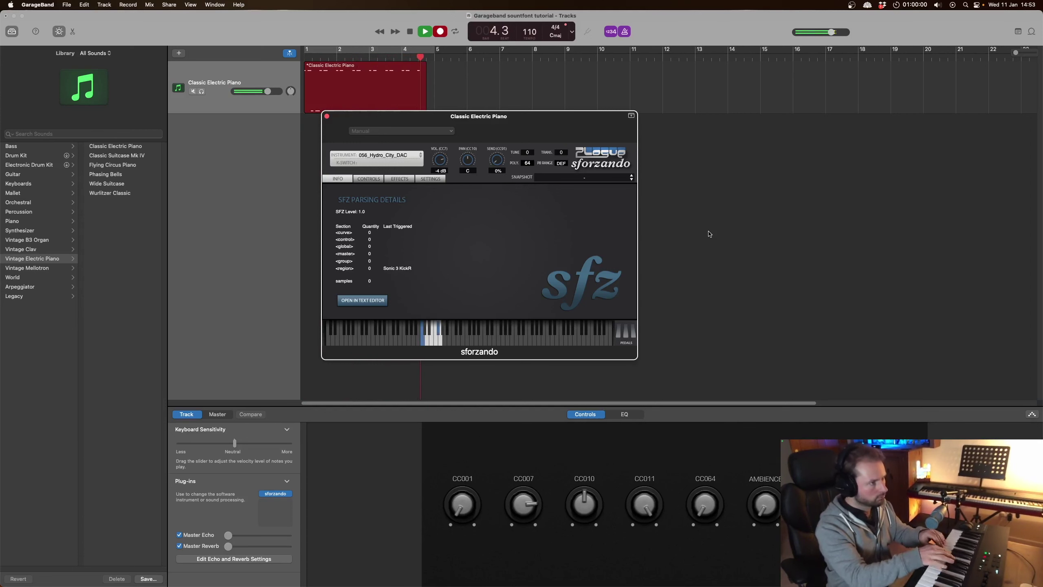
pyautogui.press('space')
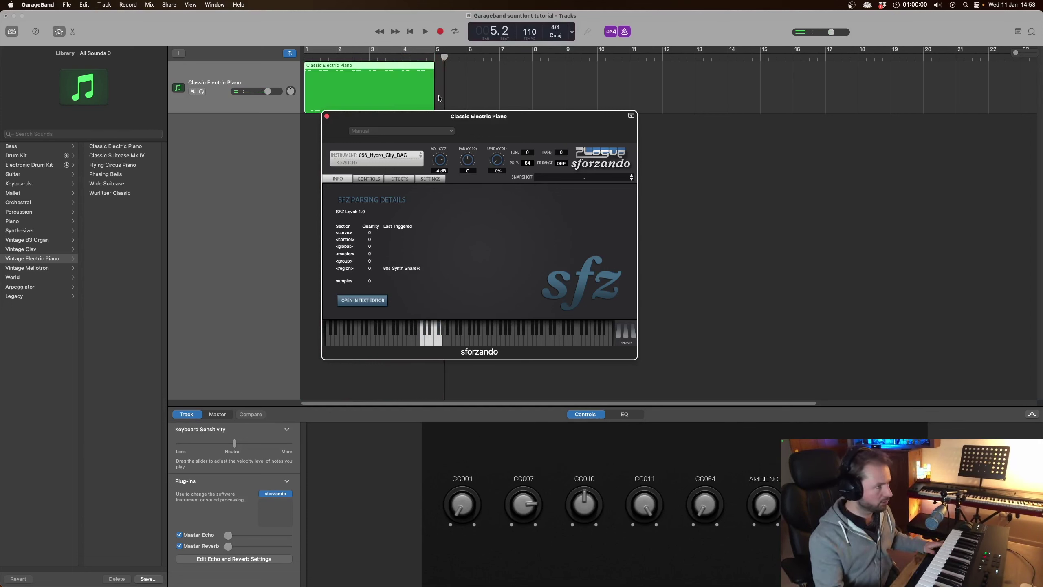
pyautogui.click(361, 75)
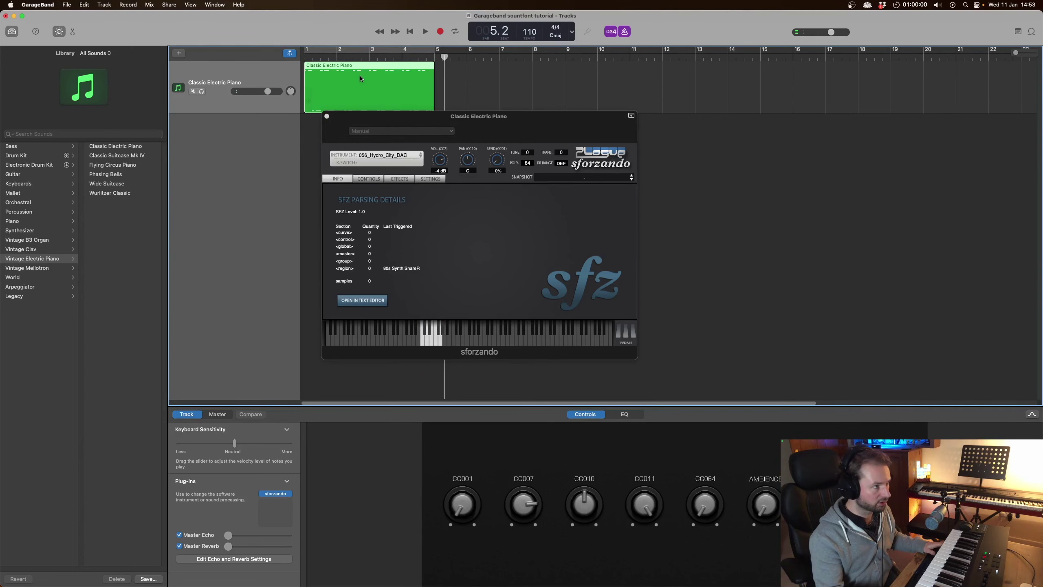
pyautogui.click(320, 51)
pyautogui.press('space')
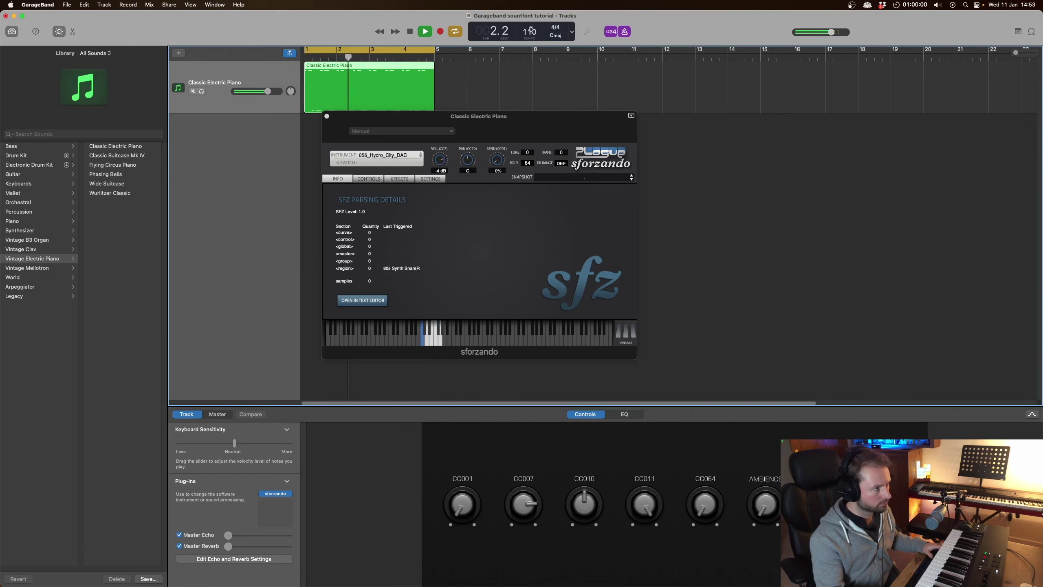
pyautogui.click(327, 116)
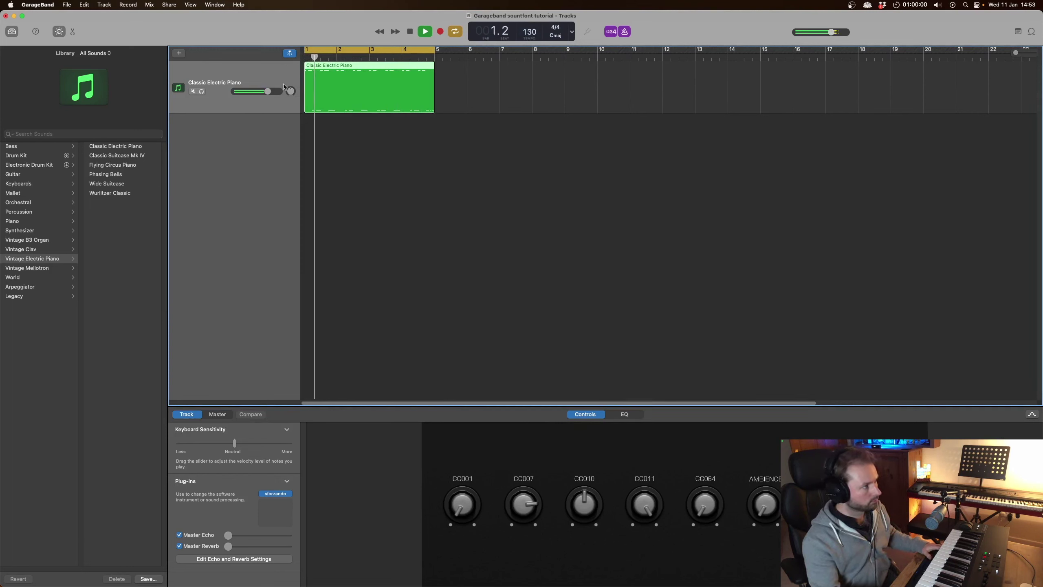
# Stop playback and rename the first track 'Drums'.
pyautogui.press('space')
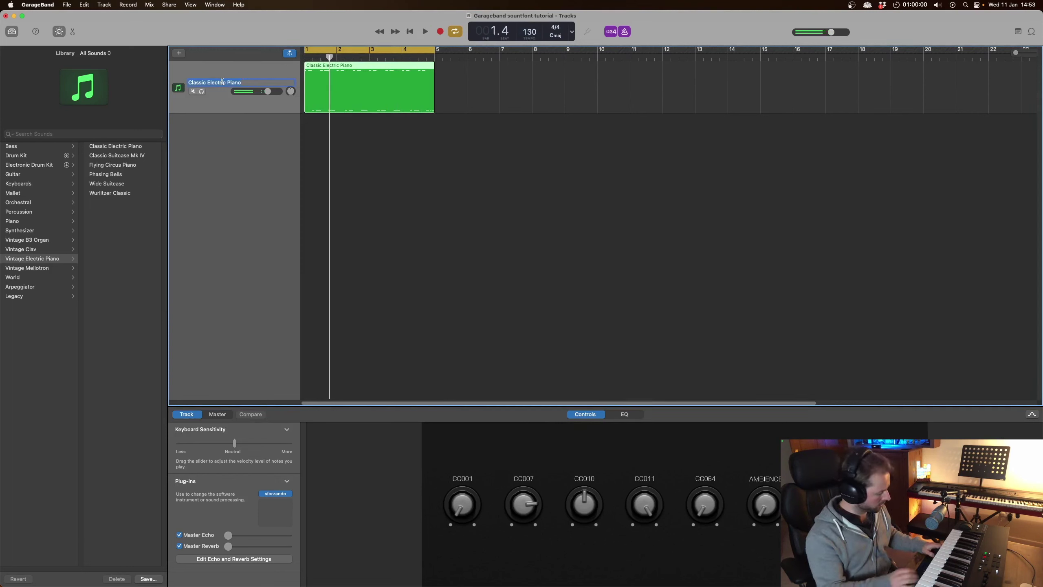
pyautogui.write('Drums')
pyautogui.press('Return')
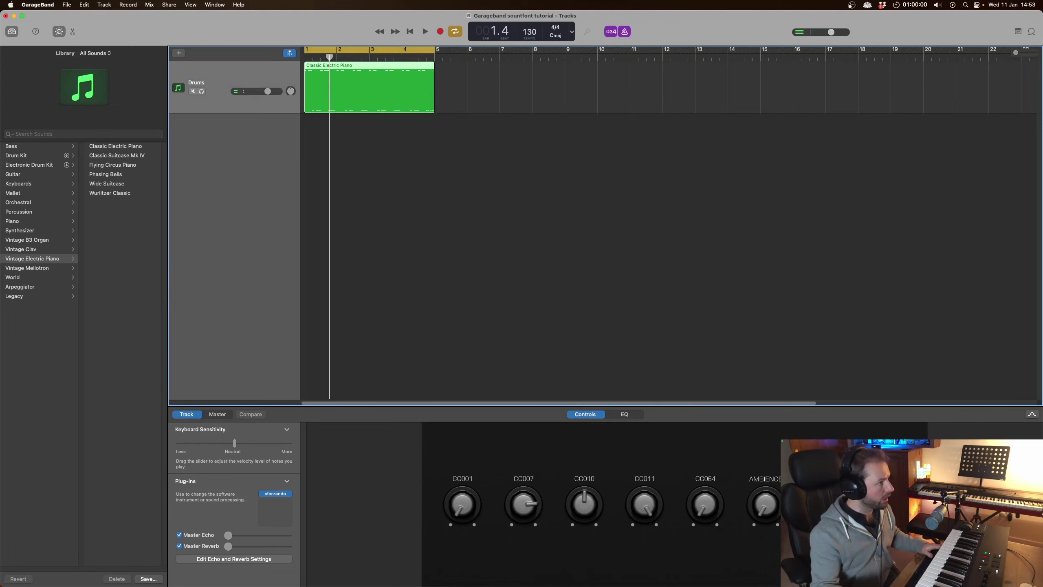
# Add a Software Instrument track running sforzando with the 076_Sonic_Bass patch.
pyautogui.click(177, 53)
pyautogui.doubleClick(409, 287)
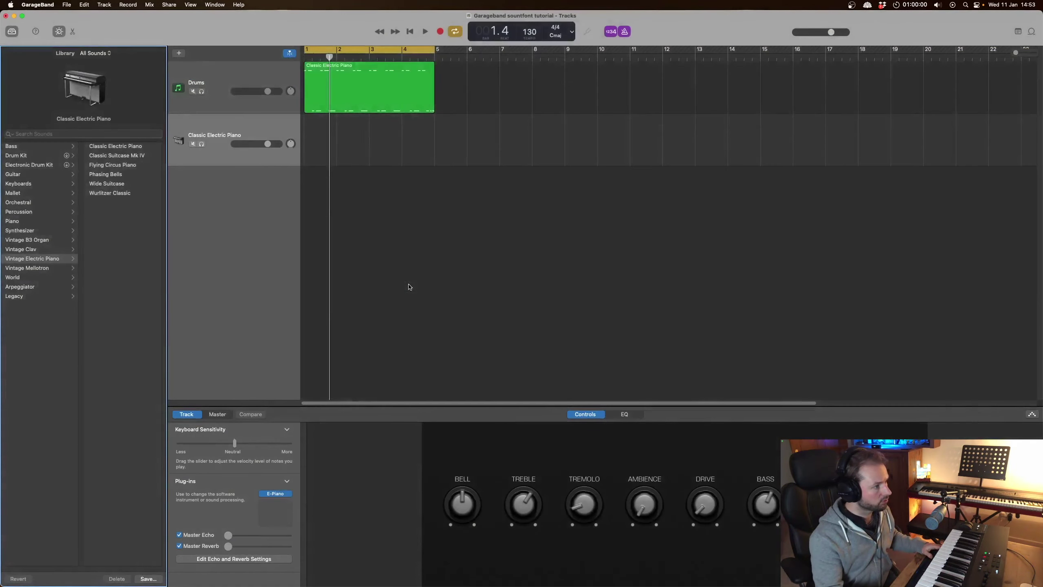
pyautogui.click(290, 494)
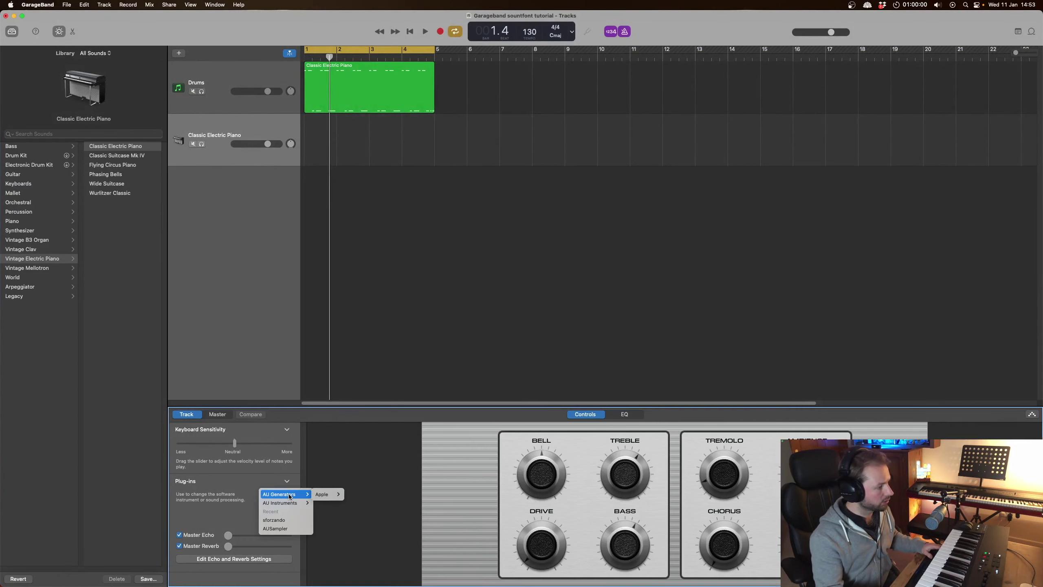
pyautogui.click(296, 521)
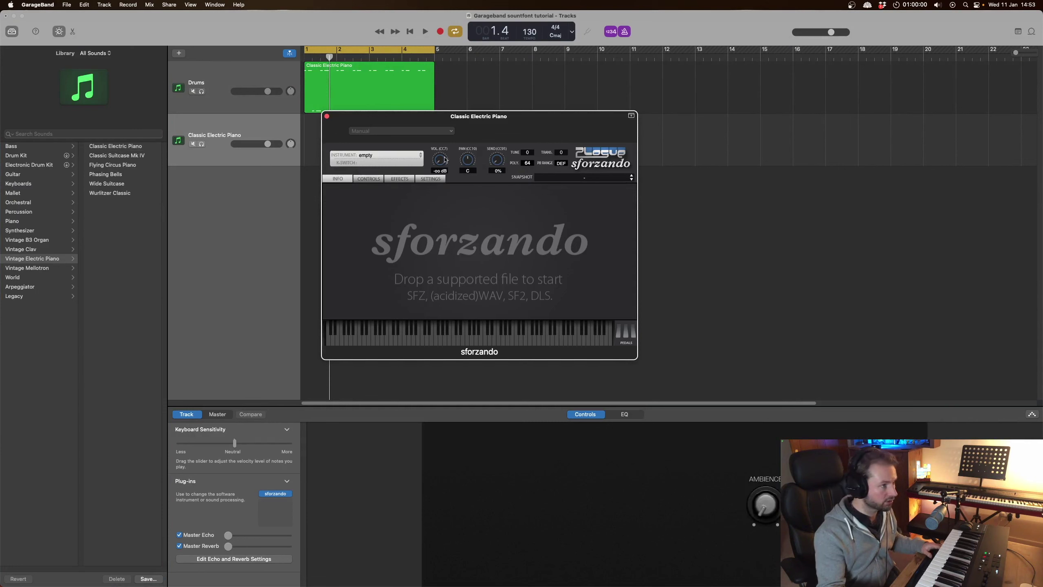
pyautogui.click(409, 157)
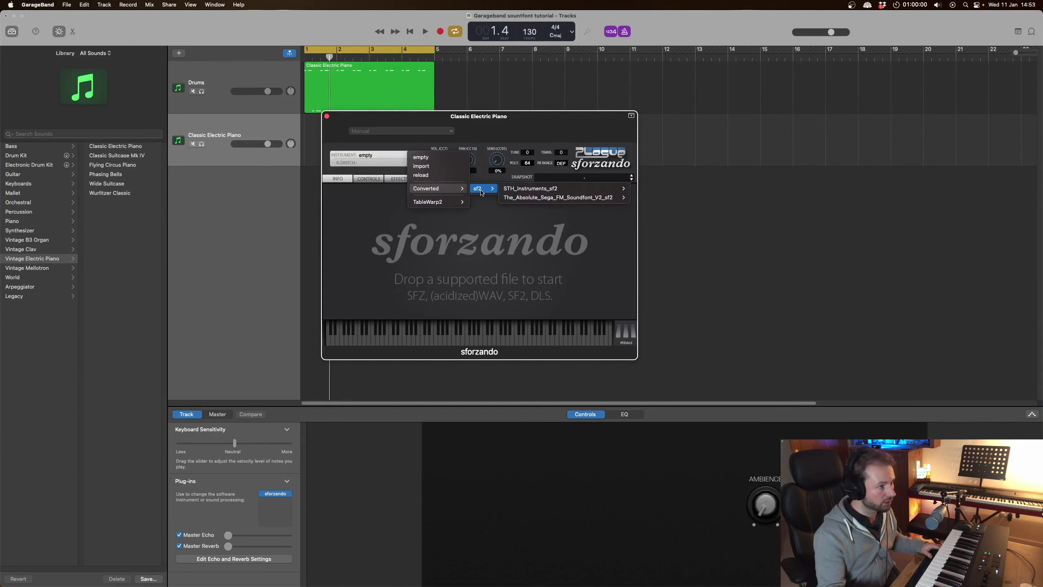
pyautogui.moveTo(595, 198)
pyautogui.moveTo(654, 208)
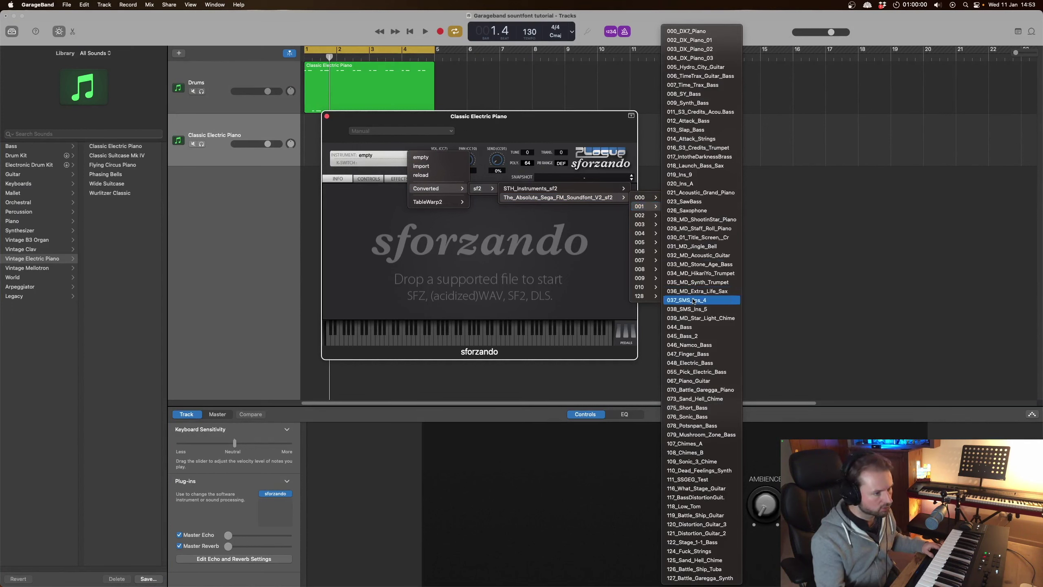
pyautogui.click(682, 417)
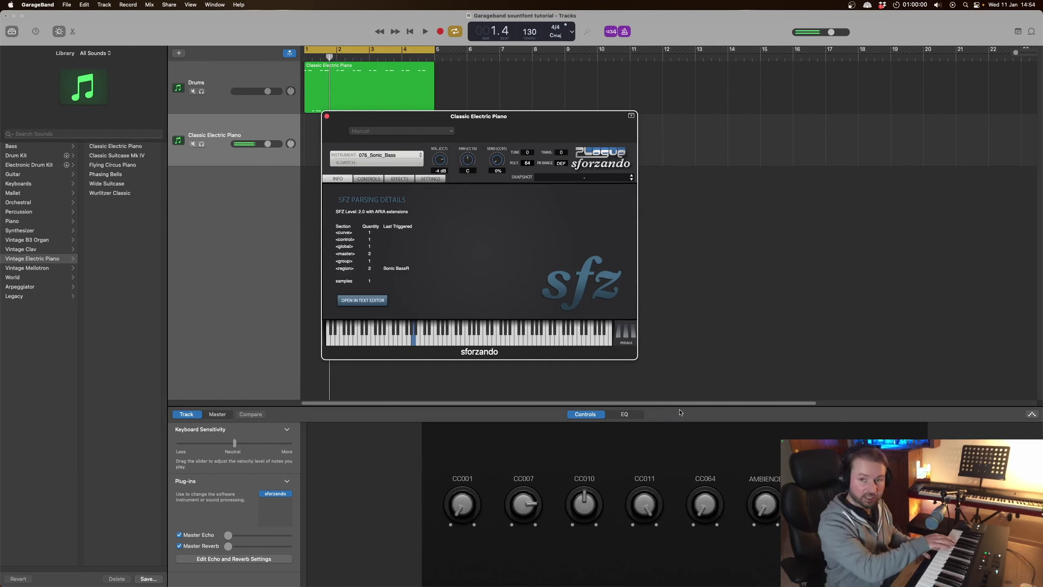
# Record a four-bar bass line, then play drums and bass together.
pyautogui.press('r')
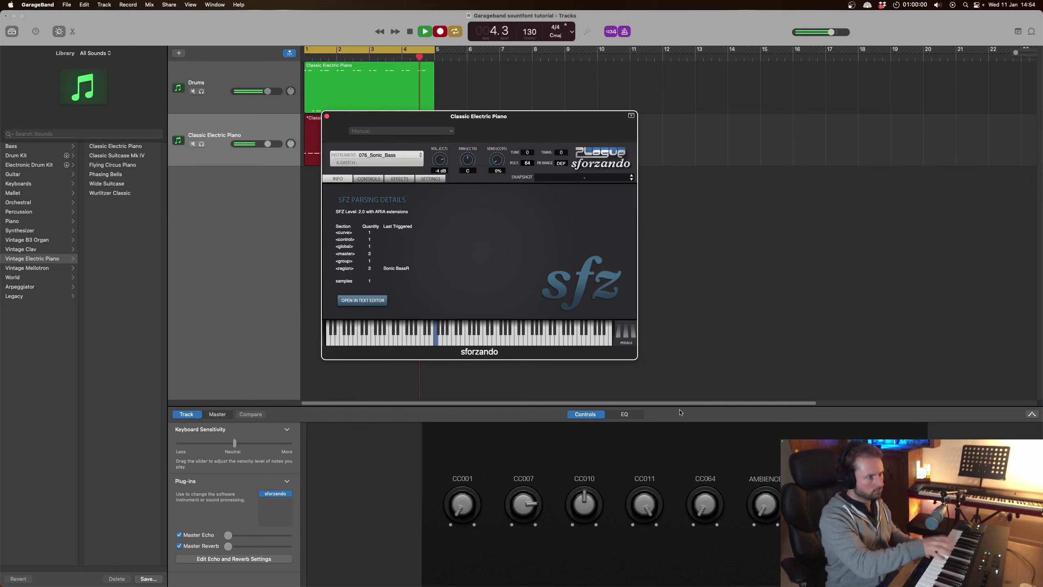
pyautogui.press('space')
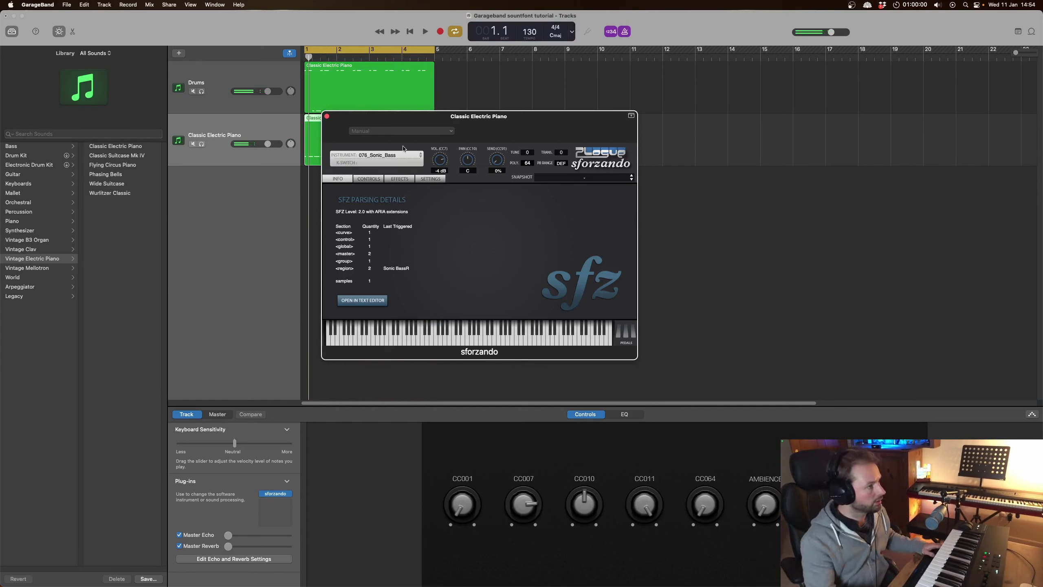
pyautogui.moveTo(358, 119); pyautogui.dragTo(433, 138)
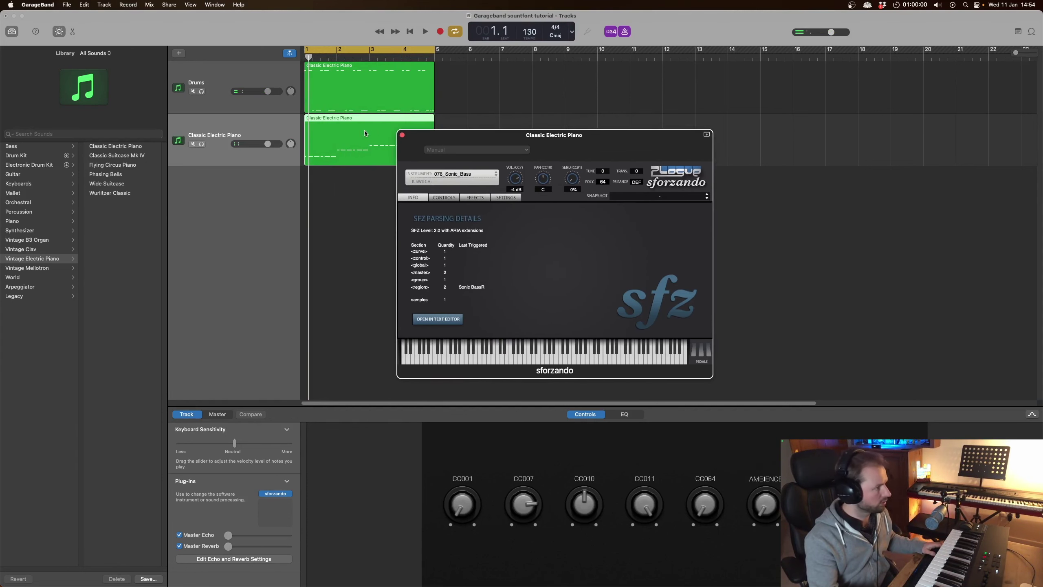
pyautogui.press('space')
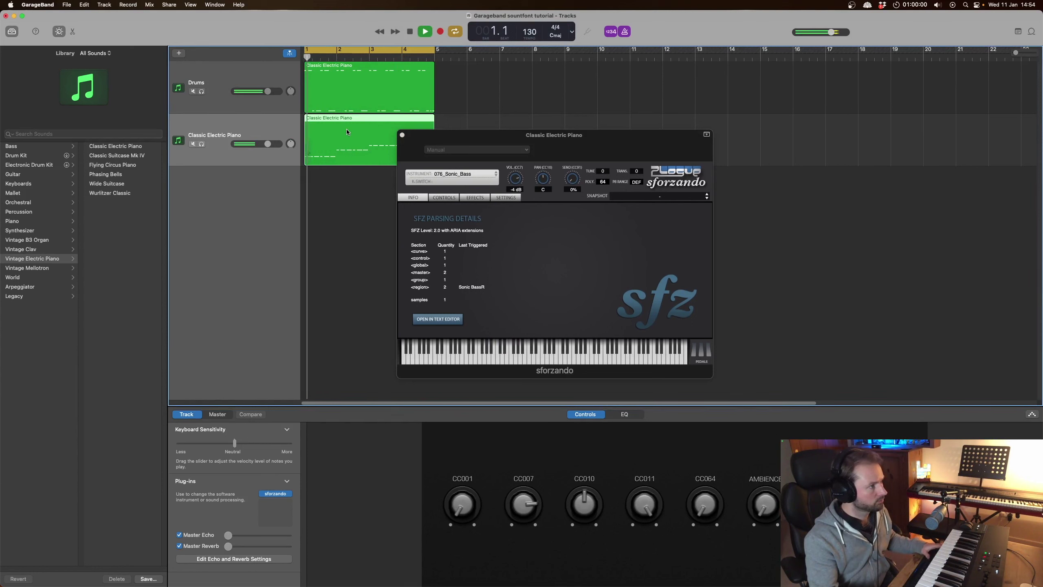
pyautogui.click(402, 135)
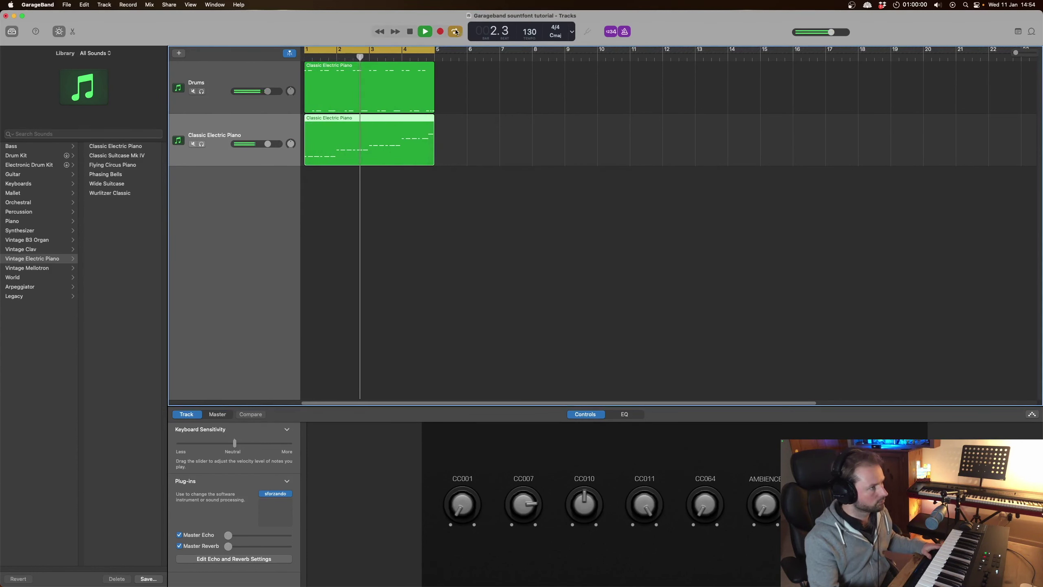
pyautogui.click(320, 71)
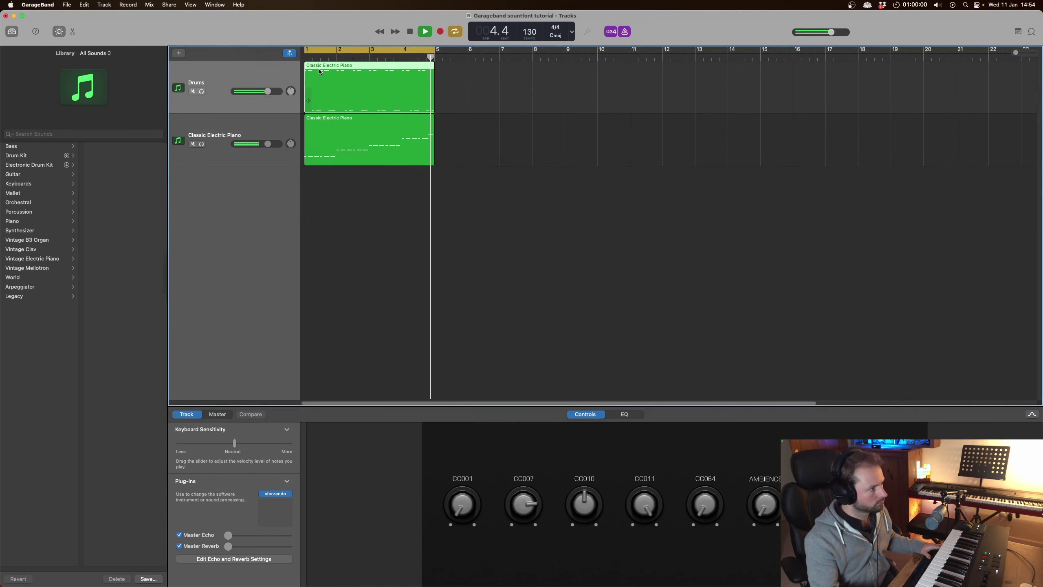
pyautogui.press('space')
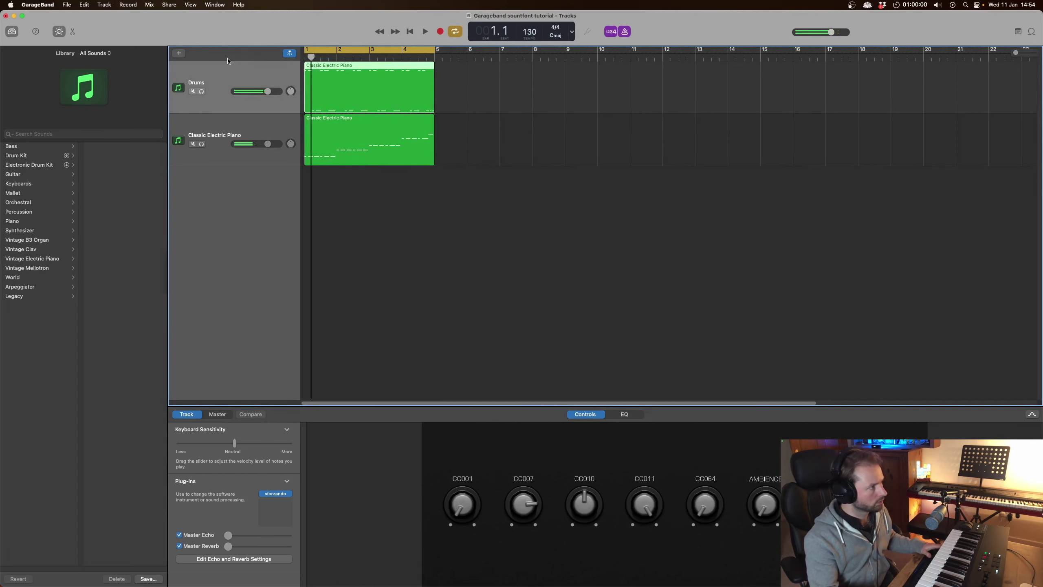
# Add a third Software Instrument track using sforzando with the Sega FM 048_Marble_Zone_DAC kit.
pyautogui.click(179, 53)
pyautogui.doubleClick(406, 282)
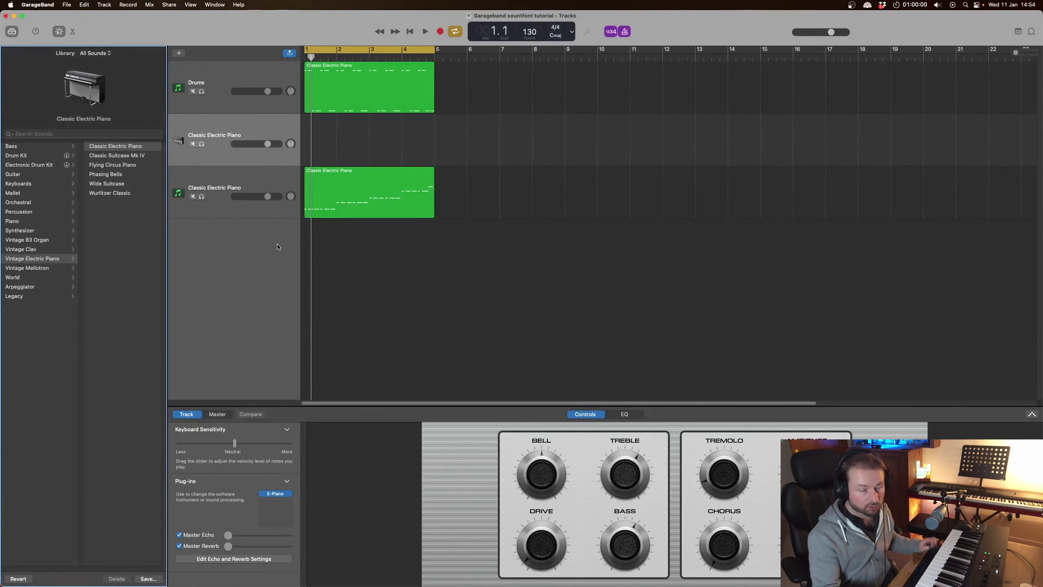
pyautogui.click(292, 495)
pyautogui.click(296, 520)
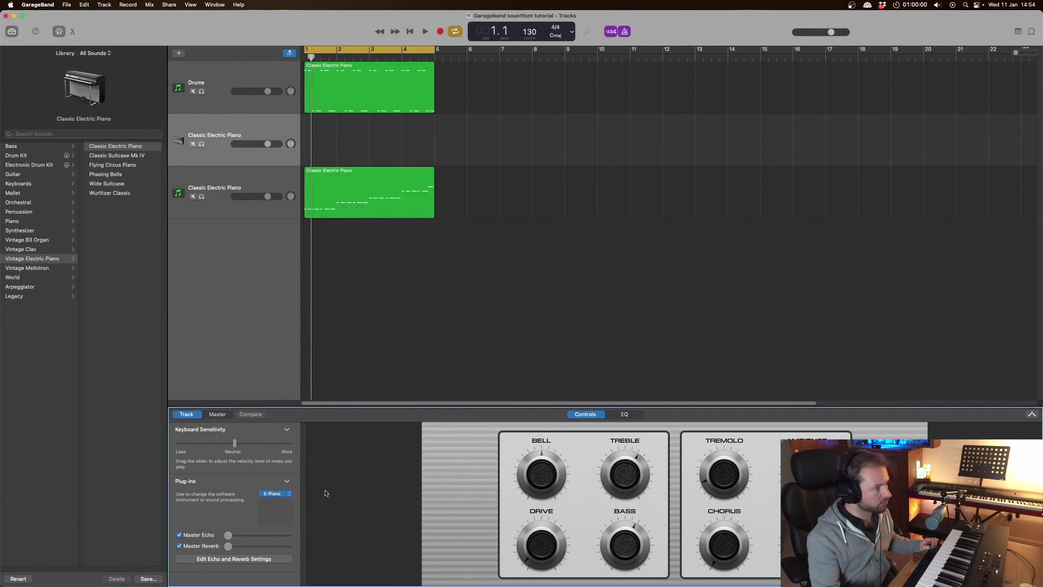
pyautogui.click(397, 155)
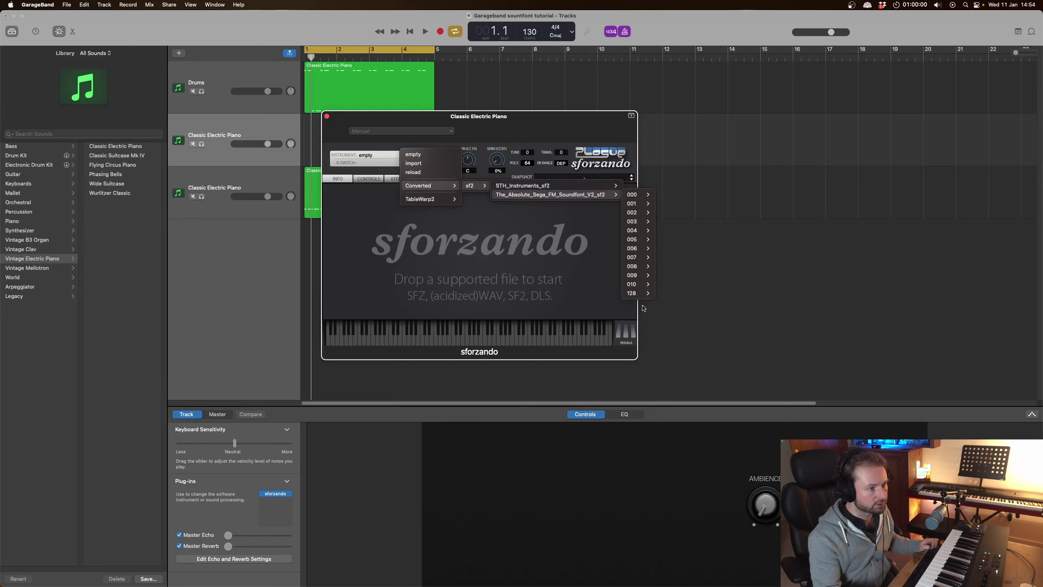
pyautogui.moveTo(643, 293)
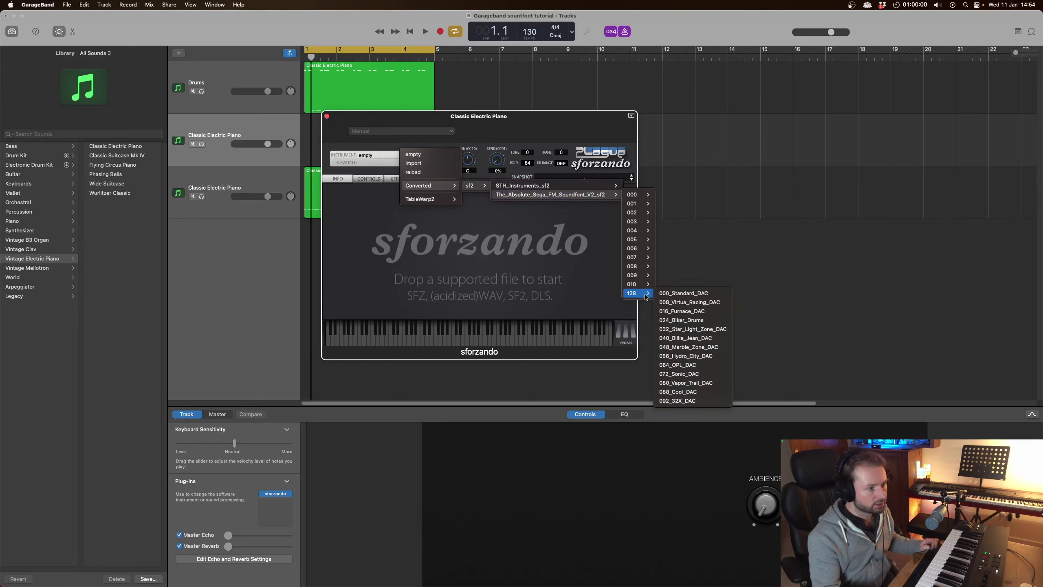
pyautogui.click(705, 347)
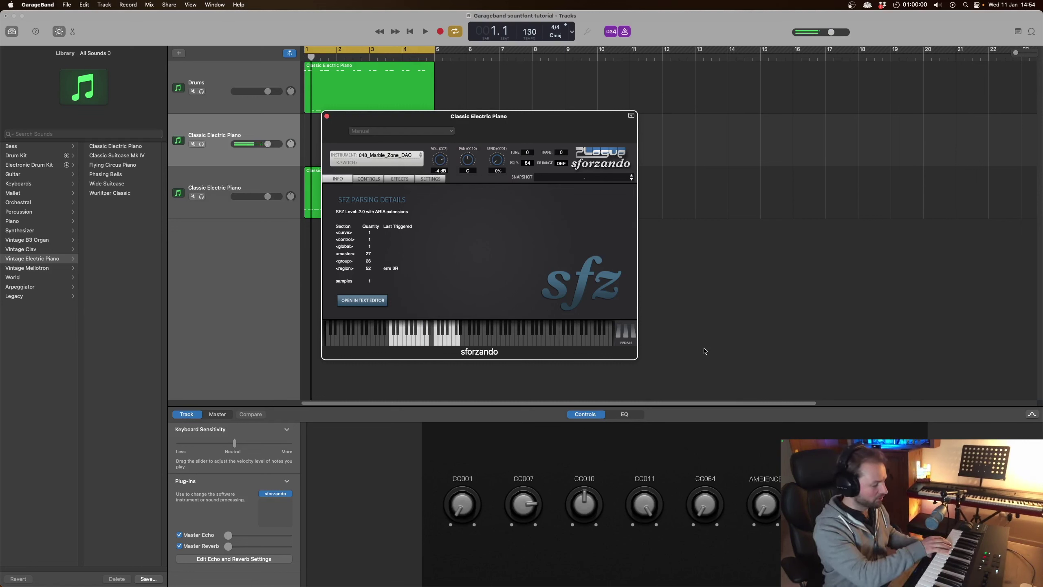
# Audition the song, then record a four-bar Marble Zone take with sforzando.
pyautogui.press('space')
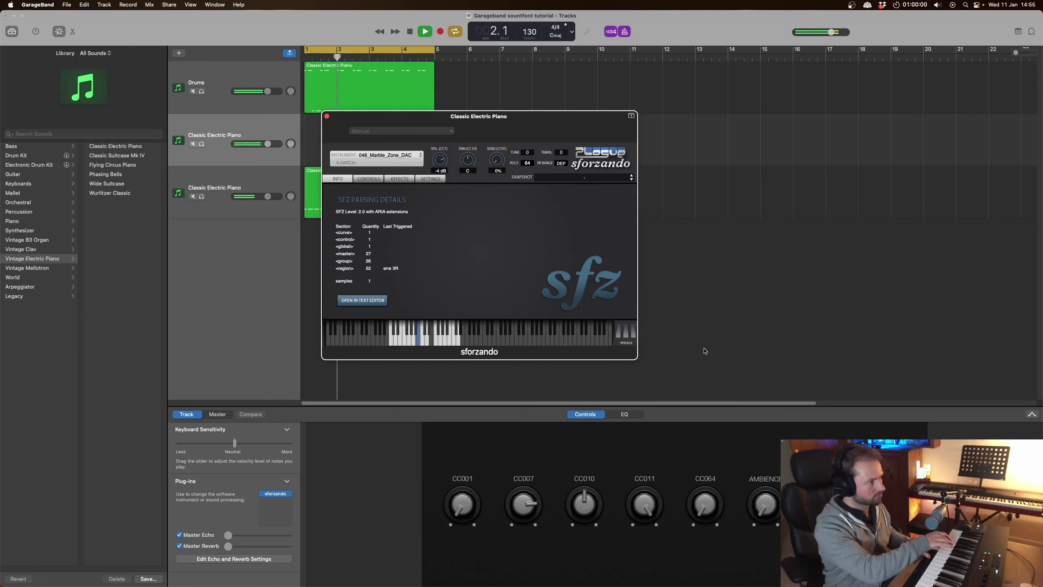
pyautogui.press('space')
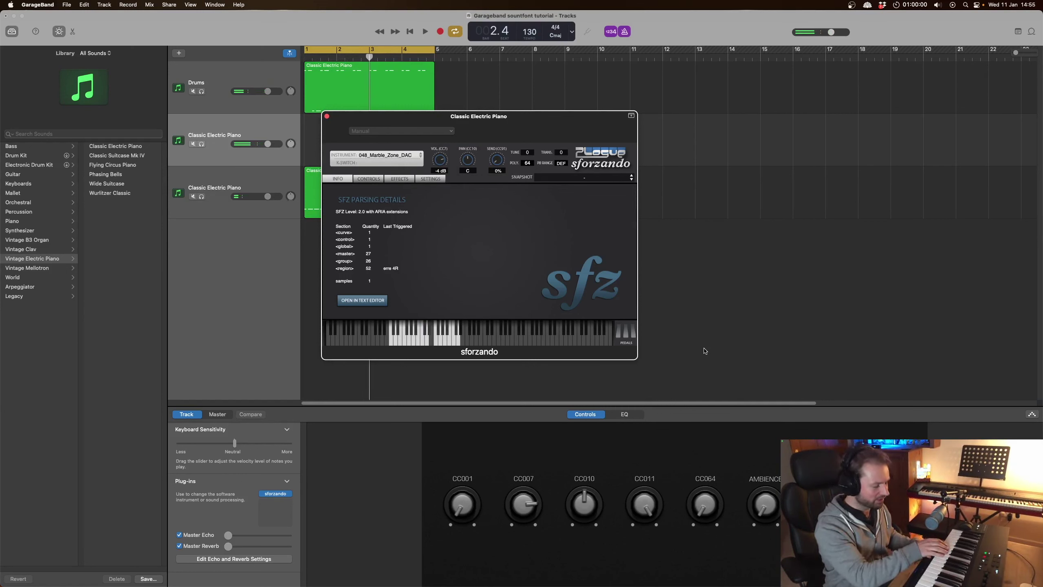
pyautogui.press('r')
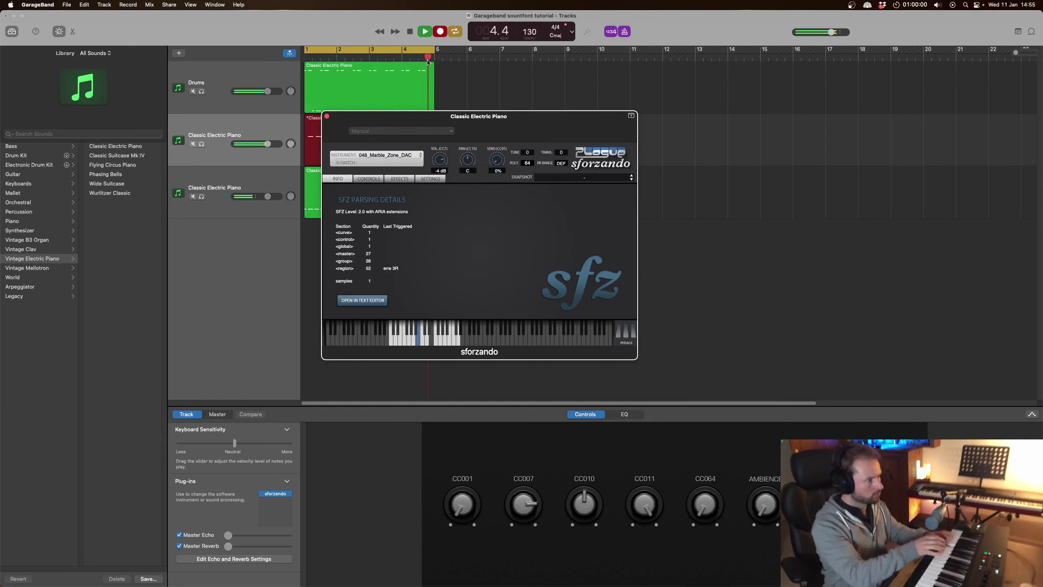
pyautogui.press('space')
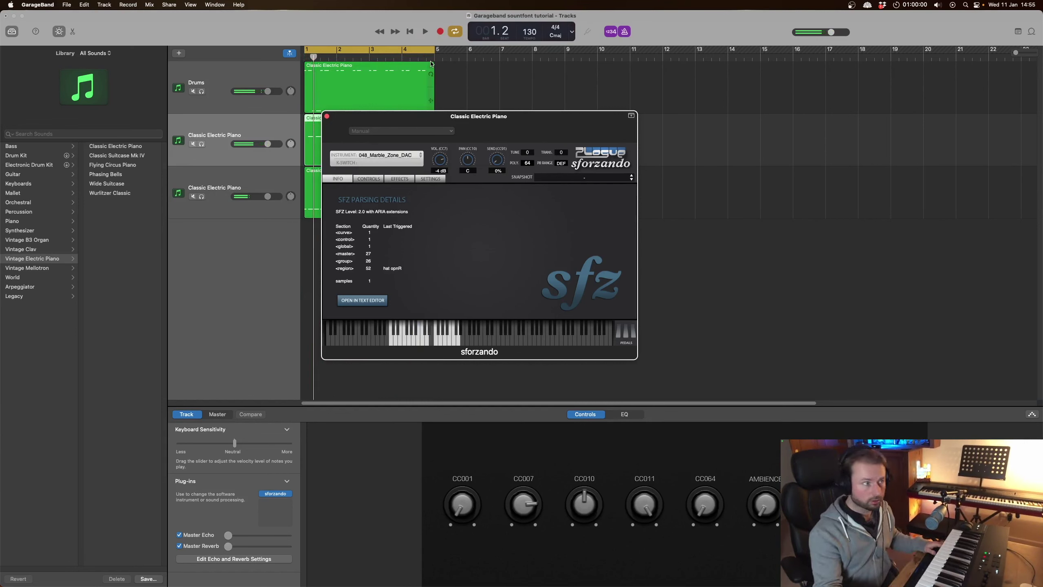
pyautogui.click(327, 116)
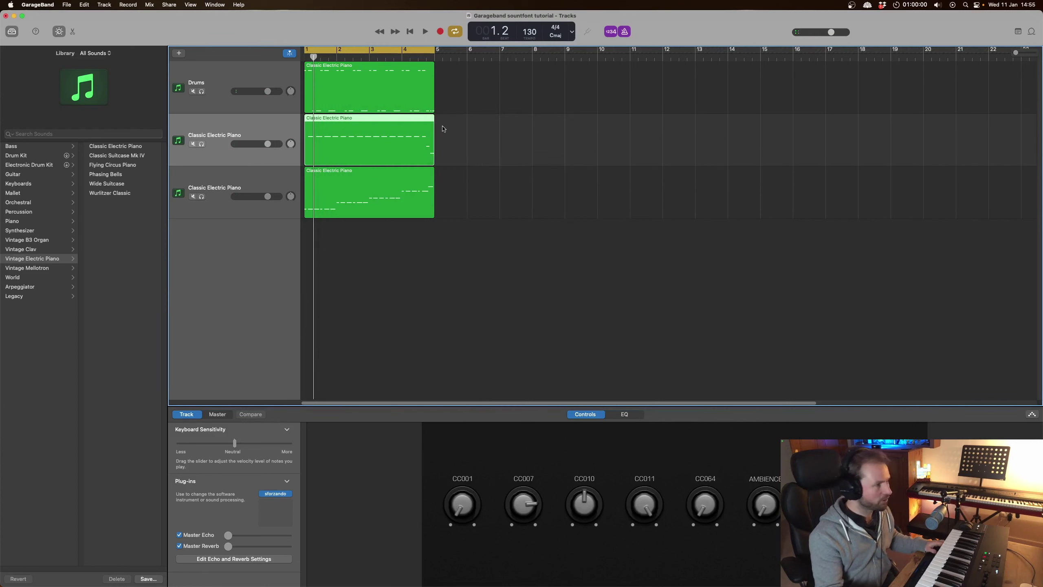
# Lower the second track to -3.7 dB and pan it left to -20.
pyautogui.press('space')
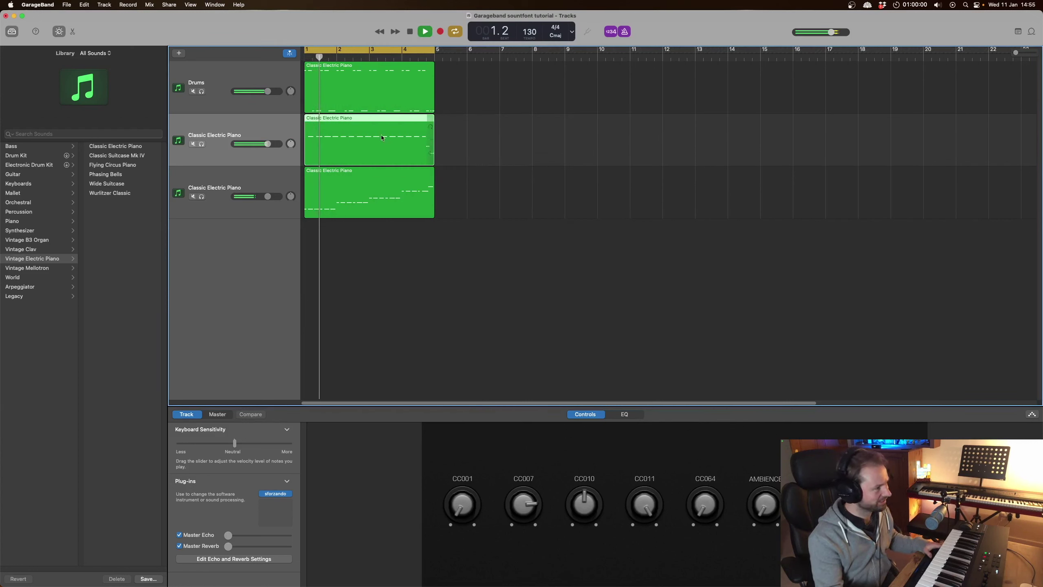
pyautogui.moveTo(267, 144); pyautogui.dragTo(260, 143)
pyautogui.moveTo(291, 144); pyautogui.dragTo(290, 153)
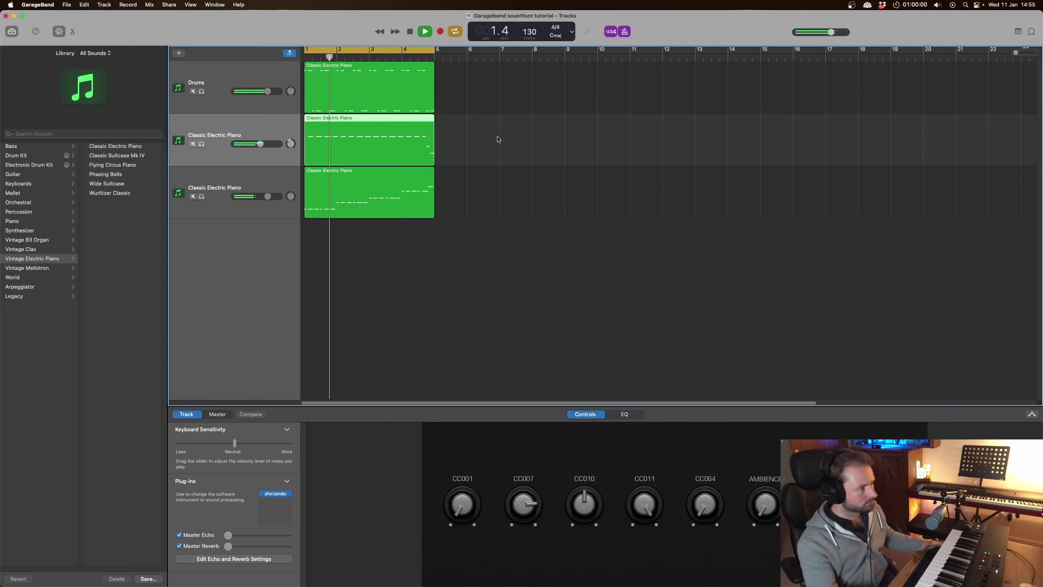
pyautogui.press('space')
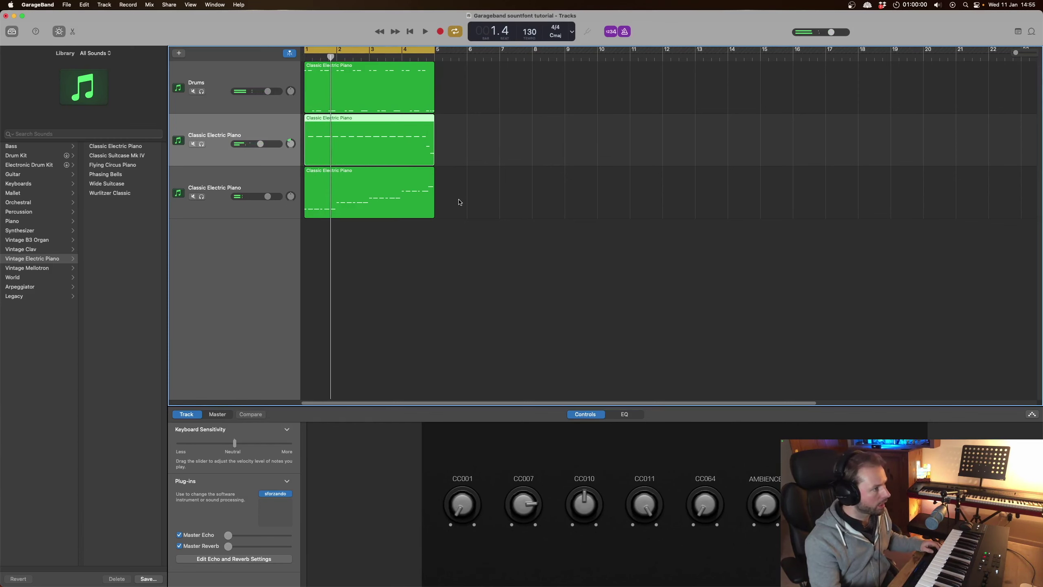
# Create a fourth track with sforzando's 080_S2_OOZ_Square patch and record four bars on it.
pyautogui.click(179, 53)
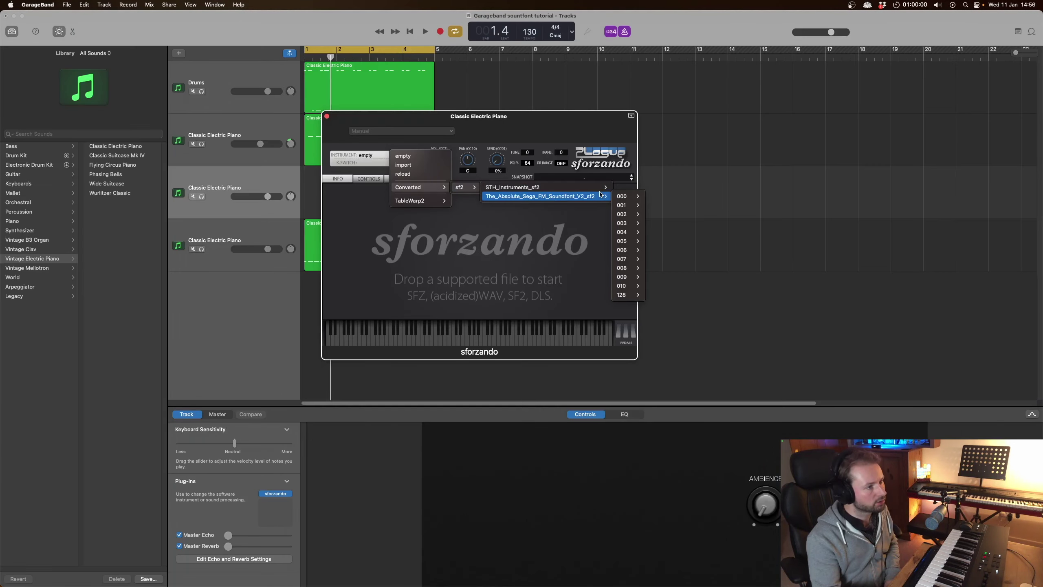
pyautogui.moveTo(601, 188)
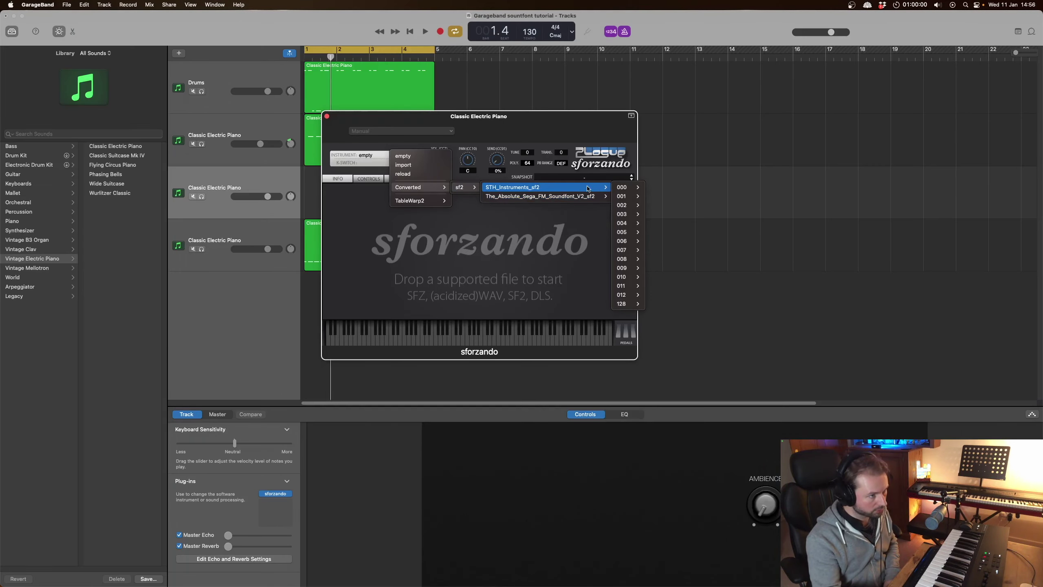
pyautogui.moveTo(627, 212)
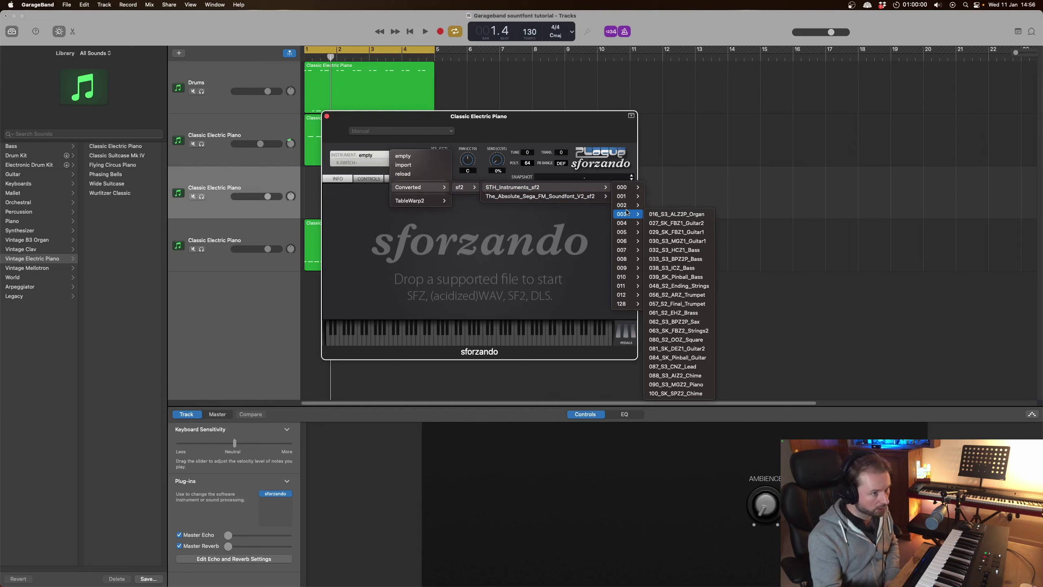
pyautogui.click(693, 339)
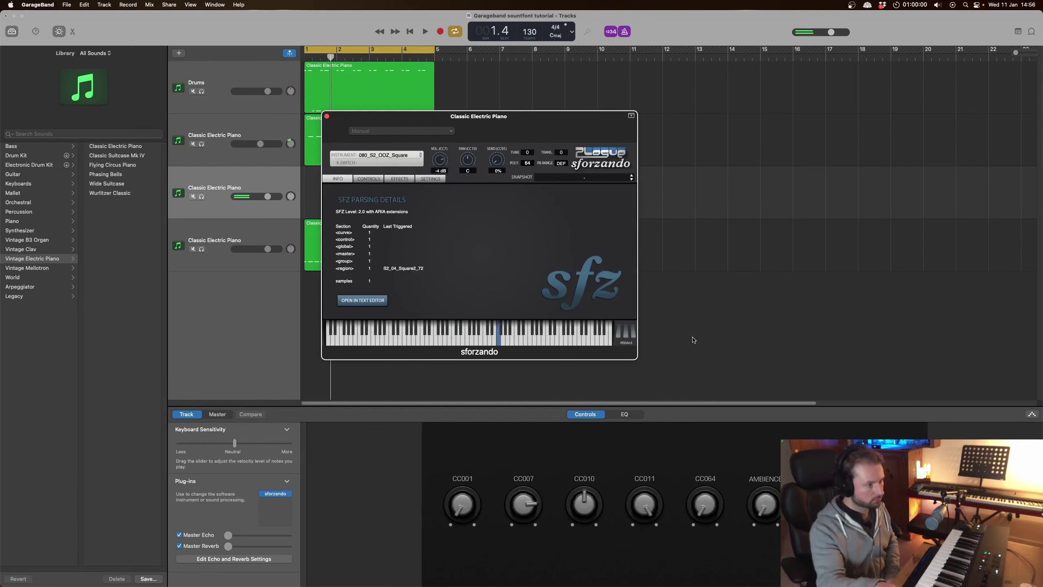
pyautogui.press('r')
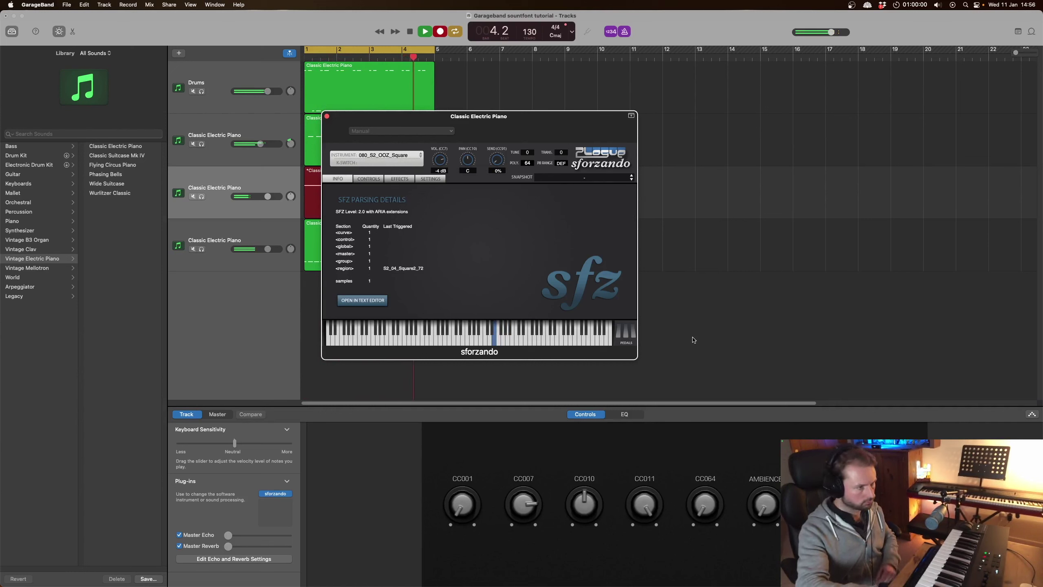
pyautogui.press('space')
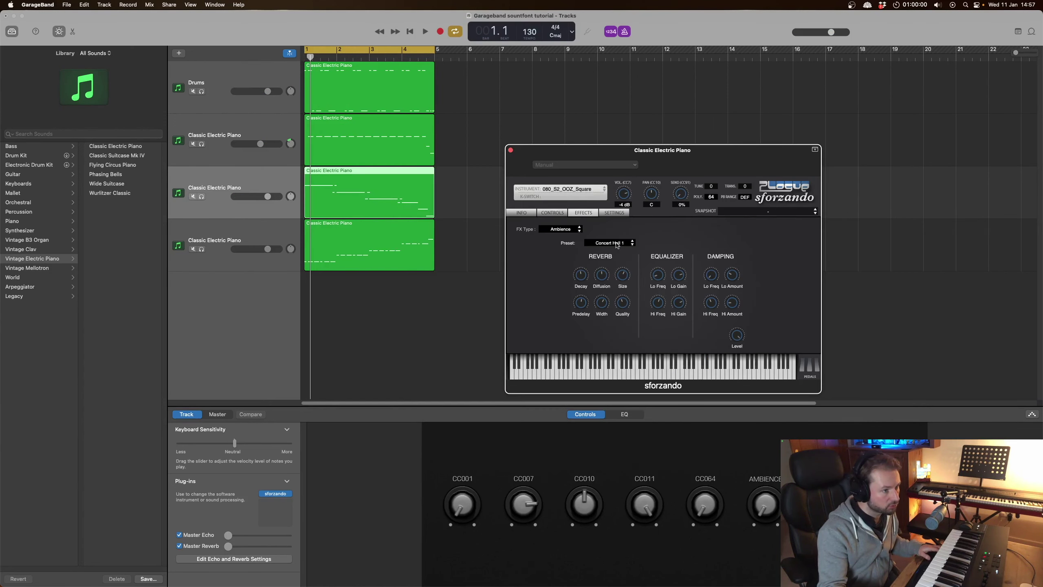
# Switch the square lead's reverb preset from Parlor to Cathedral and set its send to about 36%.
pyautogui.click(613, 245)
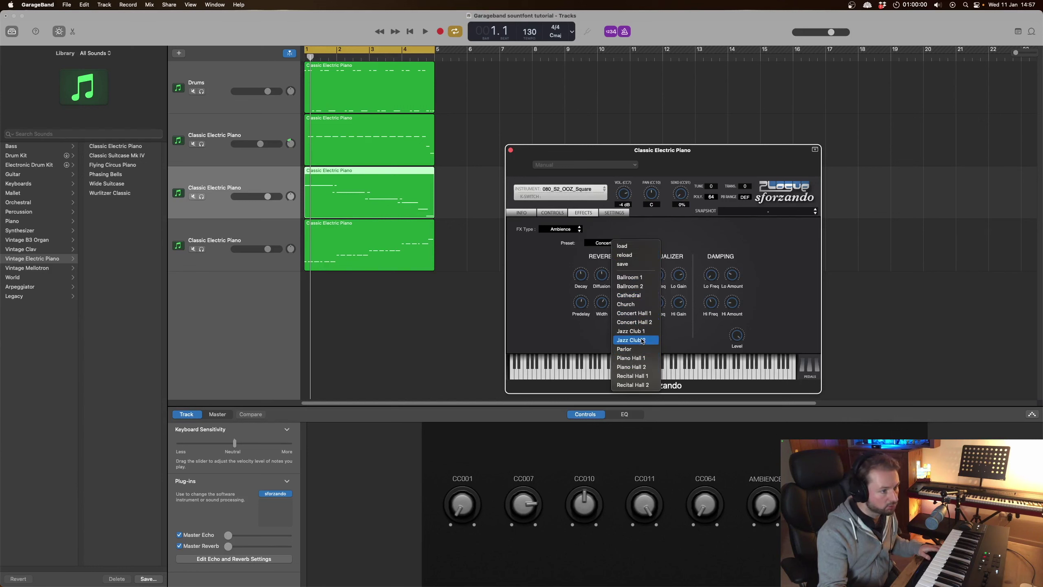
pyautogui.click(633, 348)
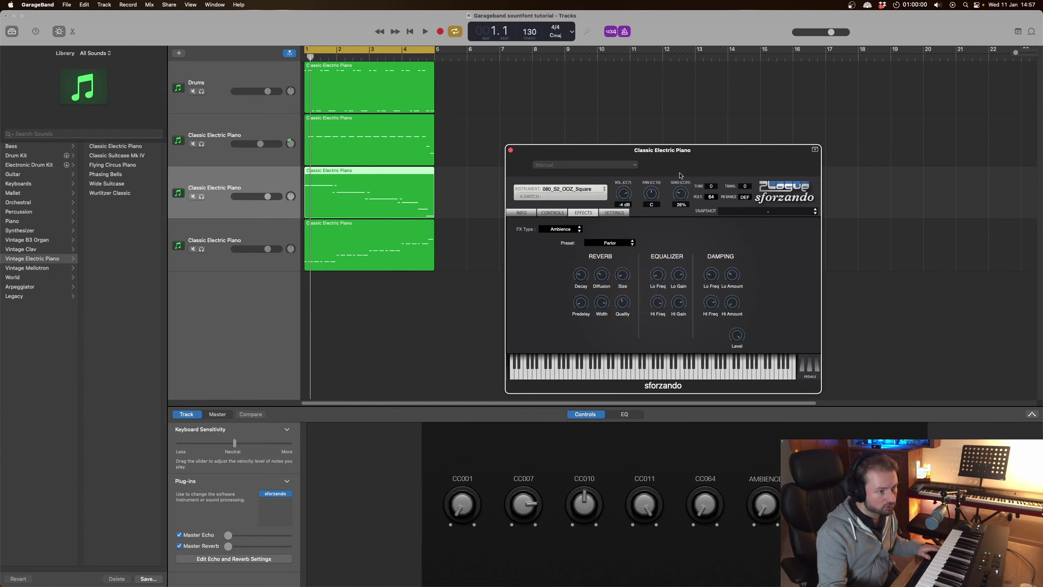
pyautogui.press('space')
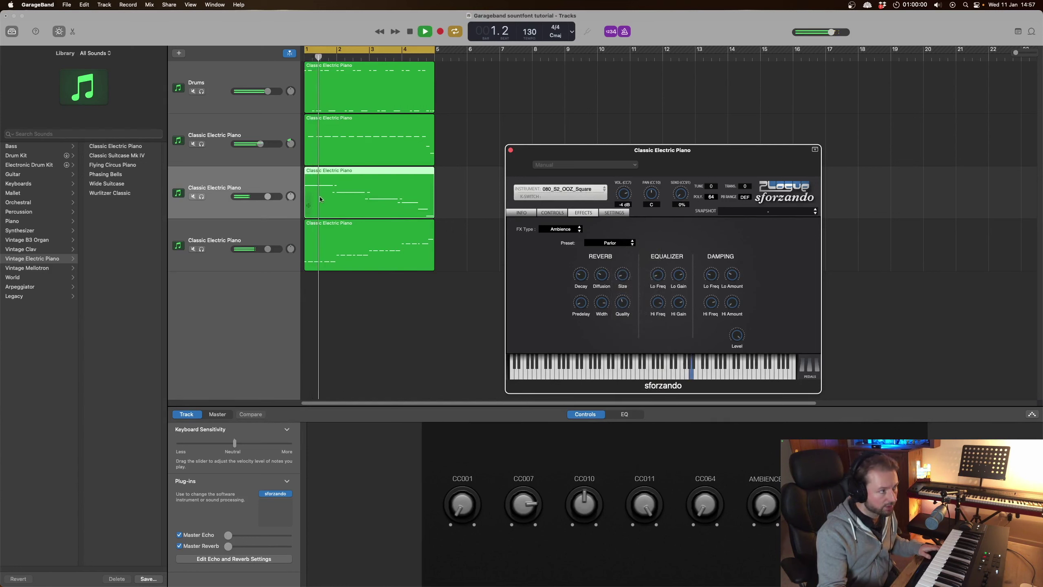
pyautogui.click(202, 196)
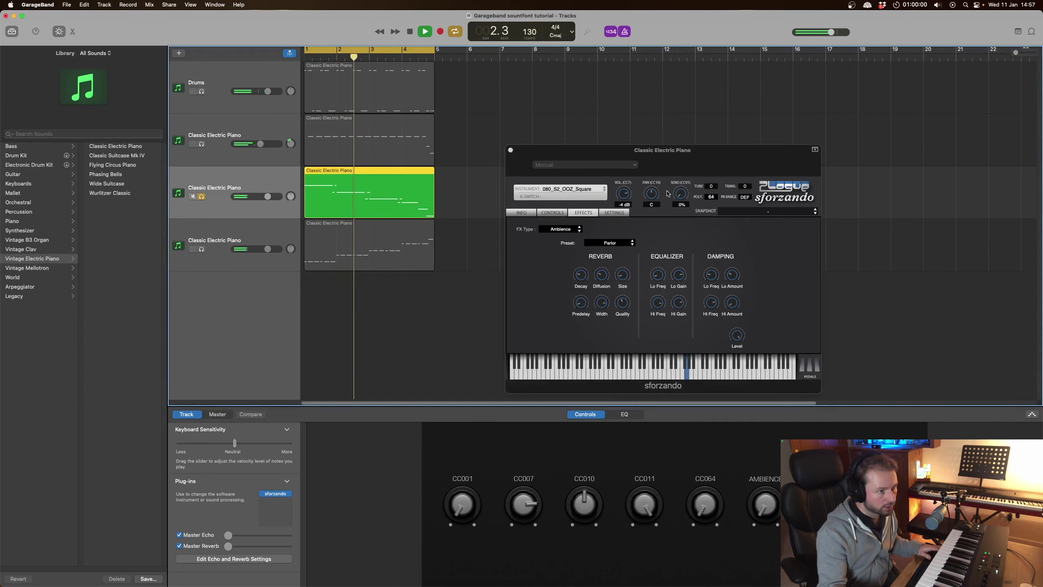
pyautogui.moveTo(681, 194); pyautogui.dragTo(680, 147)
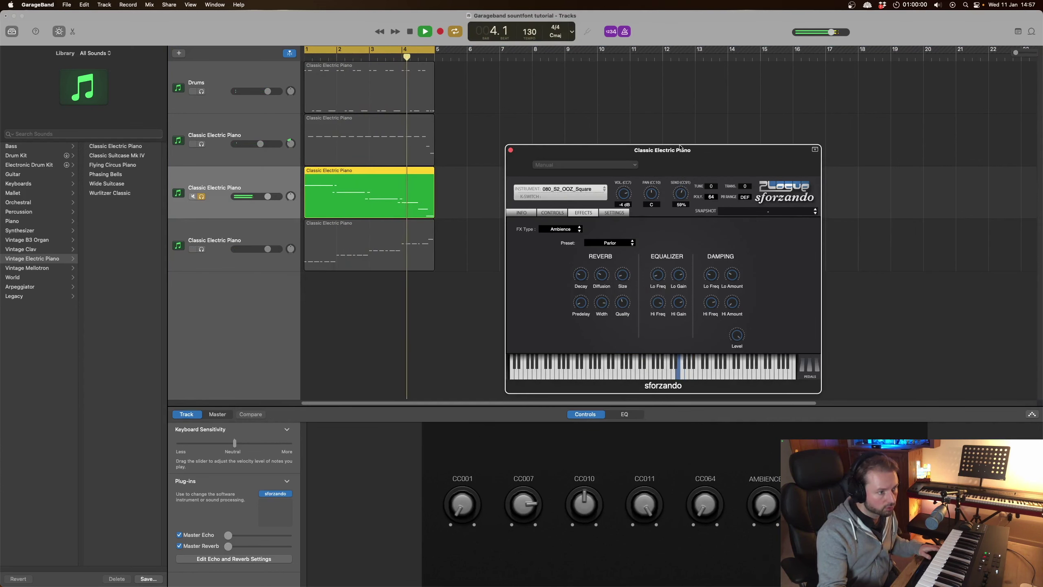
pyautogui.click(623, 244)
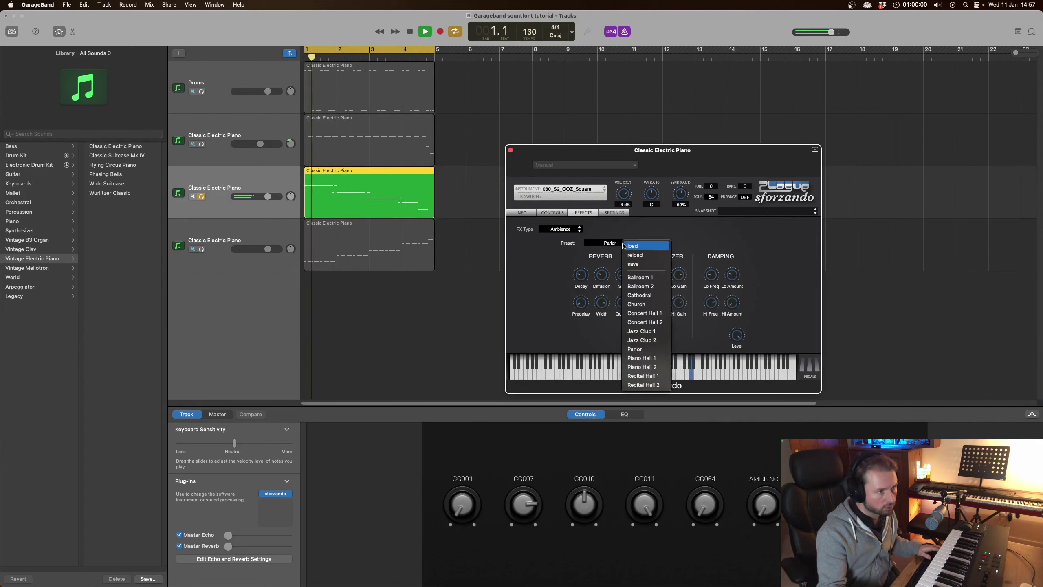
pyautogui.click(656, 296)
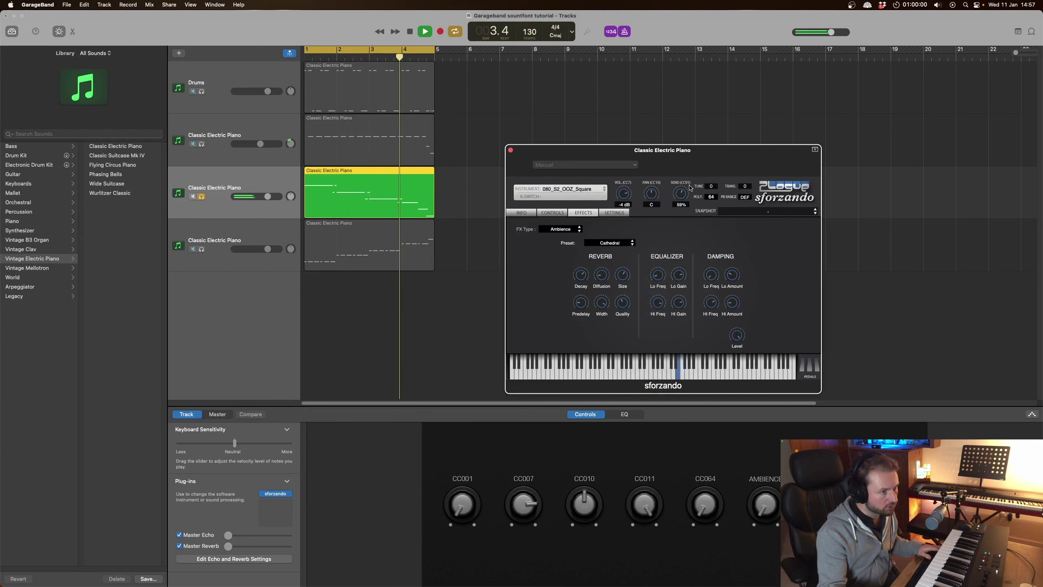
pyautogui.moveTo(689, 187); pyautogui.dragTo(688, 205)
pyautogui.press('space')
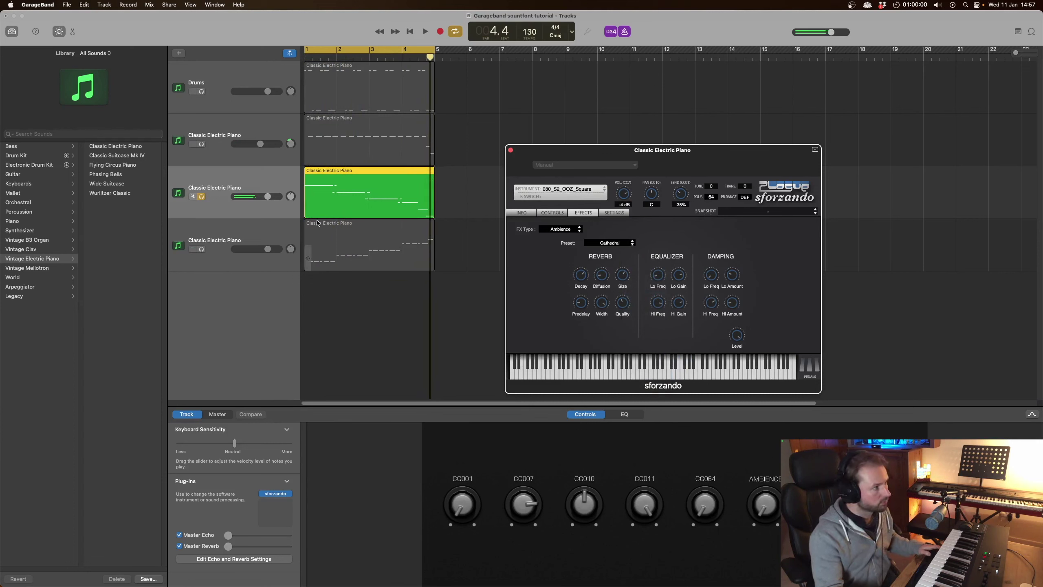
pyautogui.click(201, 195)
# Raise the lead's volume slightly and copy all four regions to start at bar 5.
pyautogui.press('space')
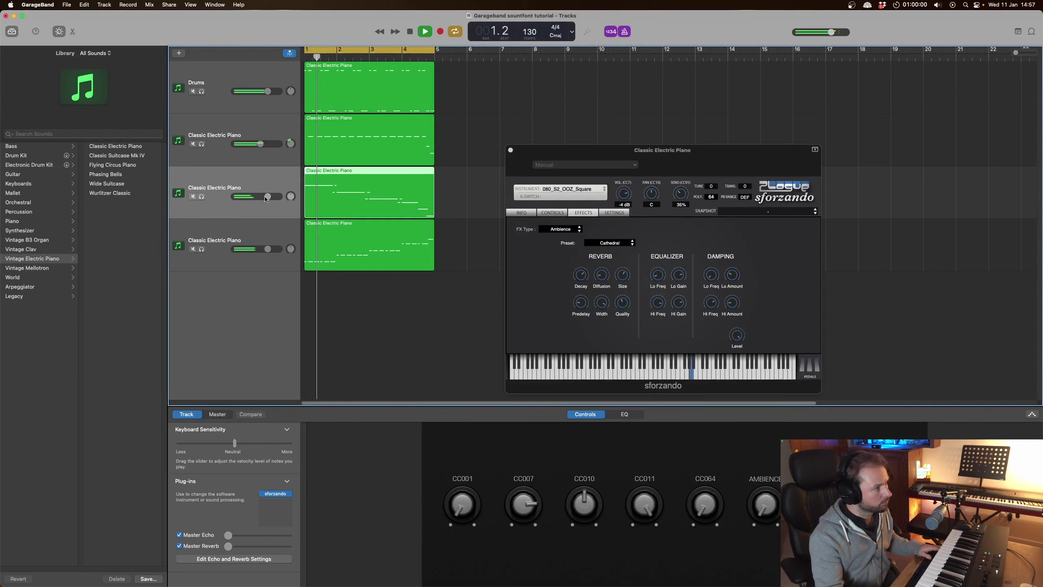
pyautogui.moveTo(623, 193); pyautogui.dragTo(621, 187)
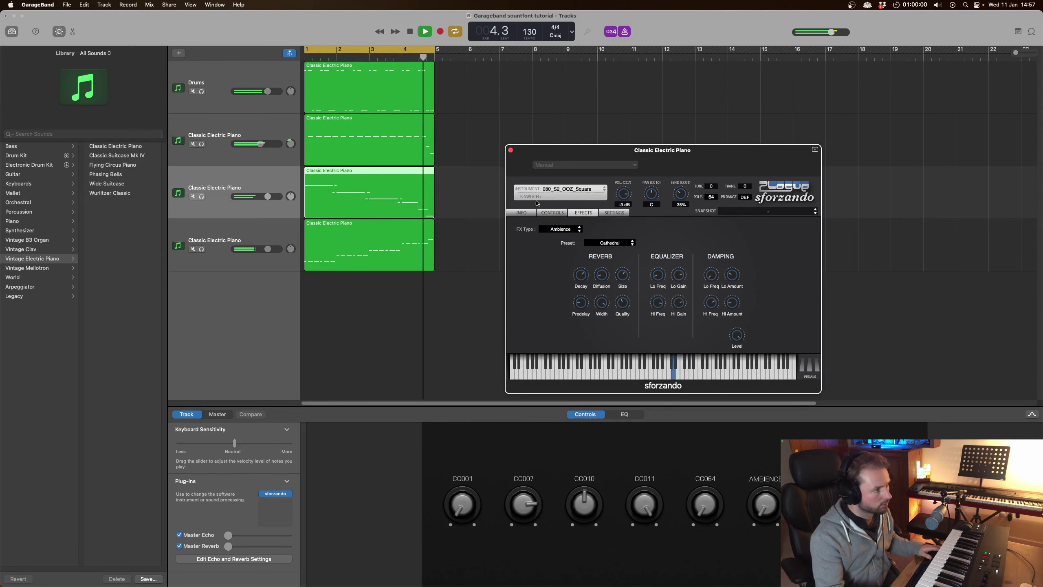
pyautogui.press('space')
pyautogui.moveTo(468, 271); pyautogui.dragTo(565, 63)
# Add a fifth track with sforzando's 018_SK_FBZ2_Organ and record an organ part in bars 5–9.
pyautogui.click(511, 149)
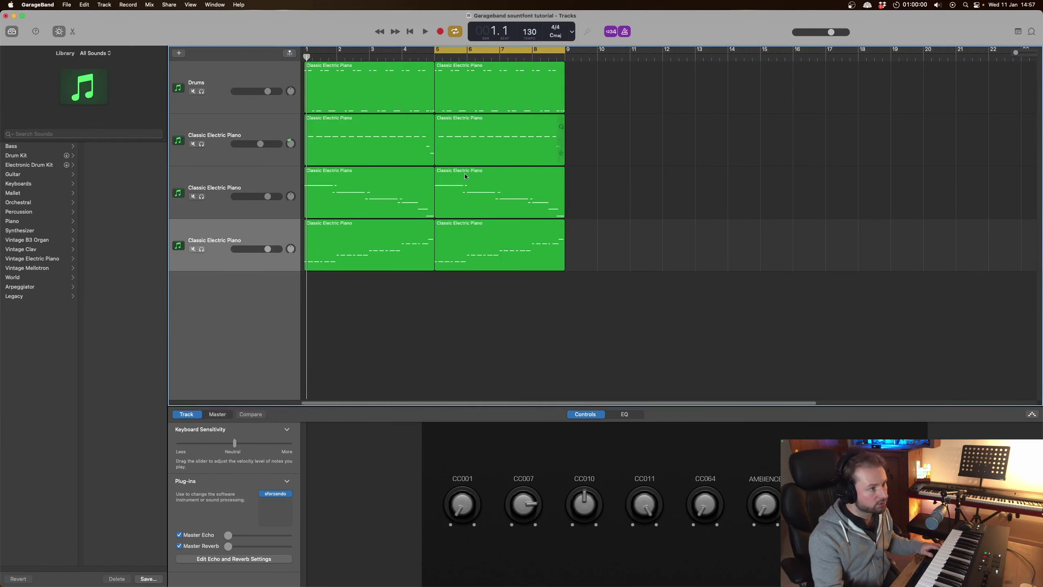
pyautogui.click(267, 187)
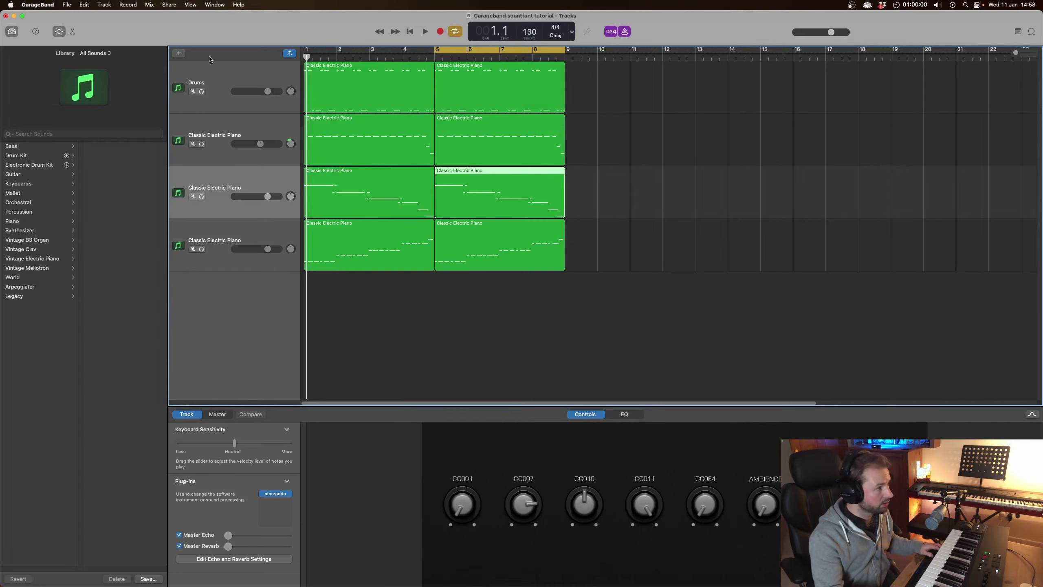
pyautogui.click(179, 53)
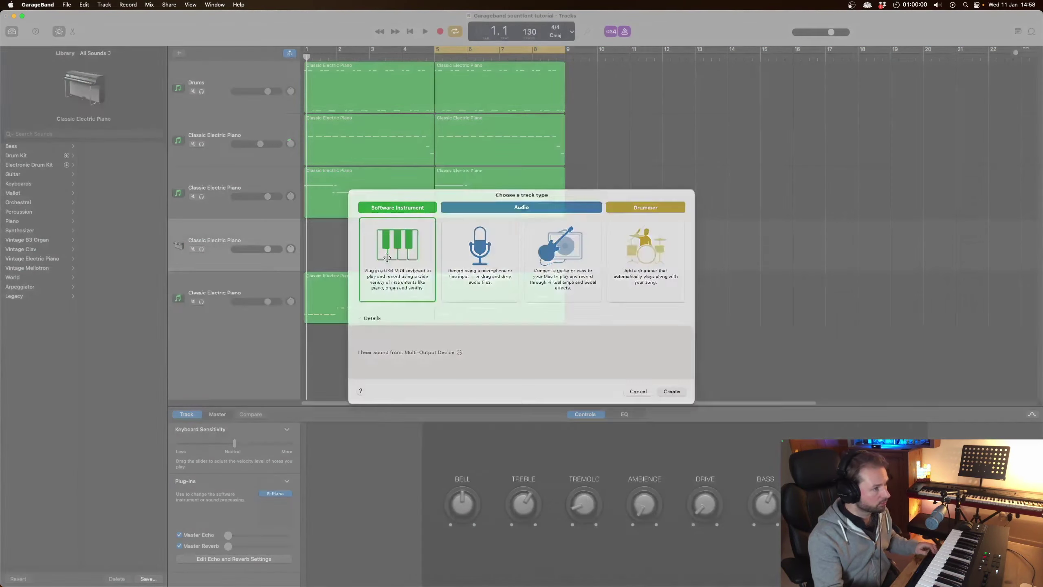
pyautogui.doubleClick(387, 260)
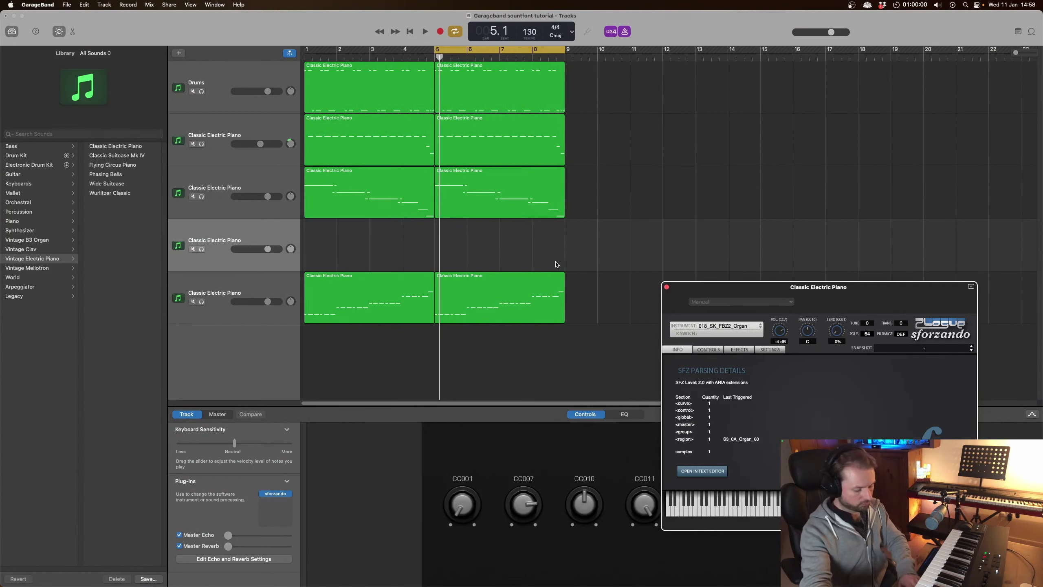
pyautogui.press('space')
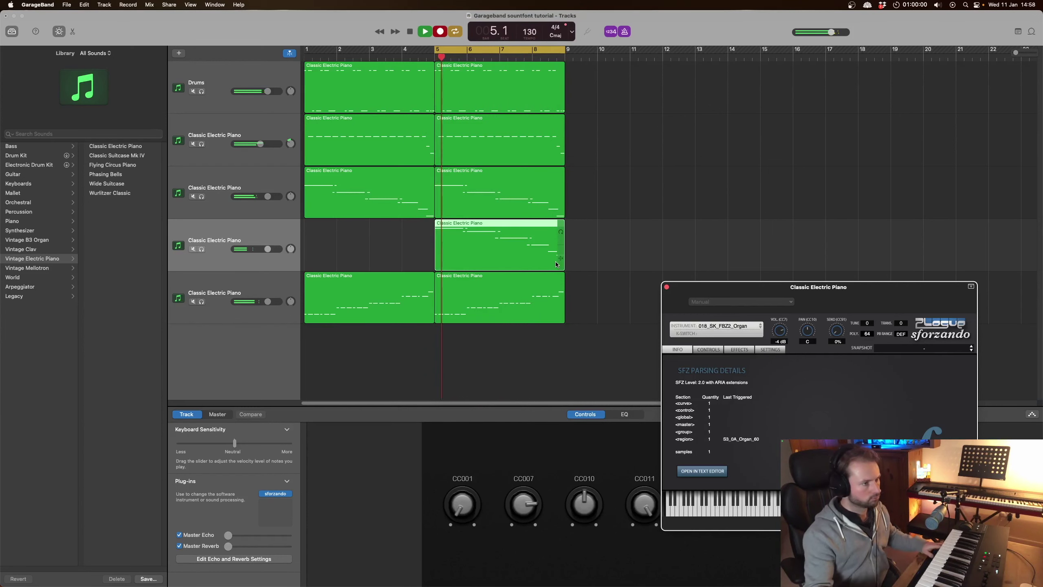
pyautogui.press('space')
# Open the organ region in the Piano Roll note editor.
pyautogui.click(529, 249)
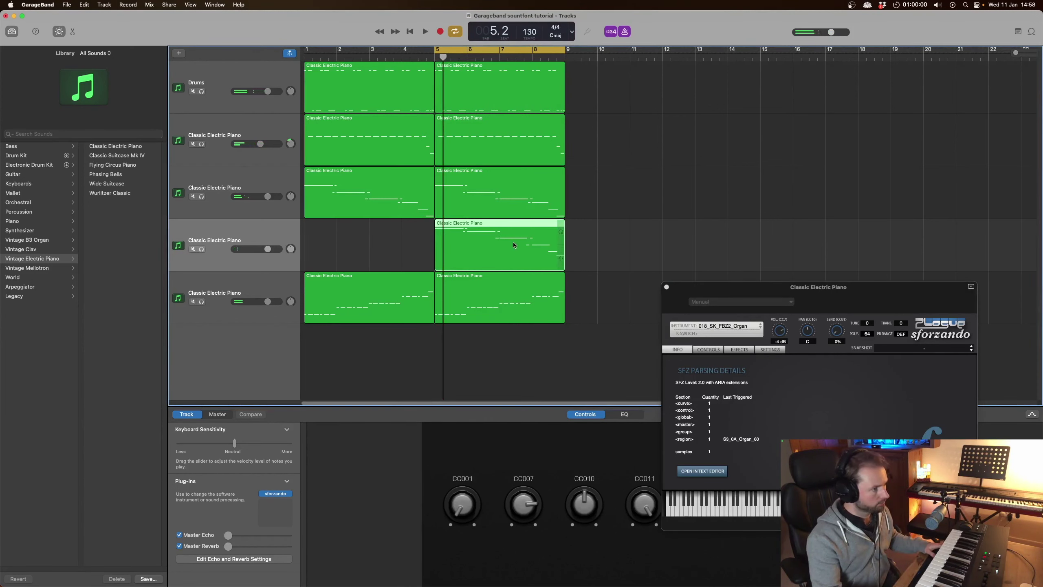
pyautogui.press('e')
pyautogui.moveTo(704, 282); pyautogui.dragTo(710, 112)
# Raise the quiet A4 organ note near bar 7 from velocity 70 to 120.
pyautogui.click(673, 118)
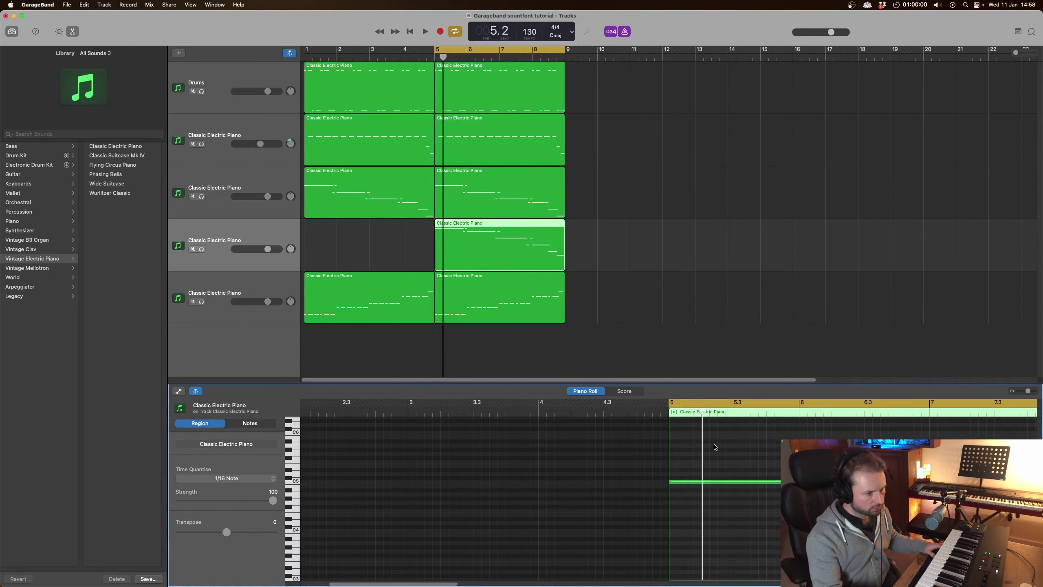
pyautogui.press('space')
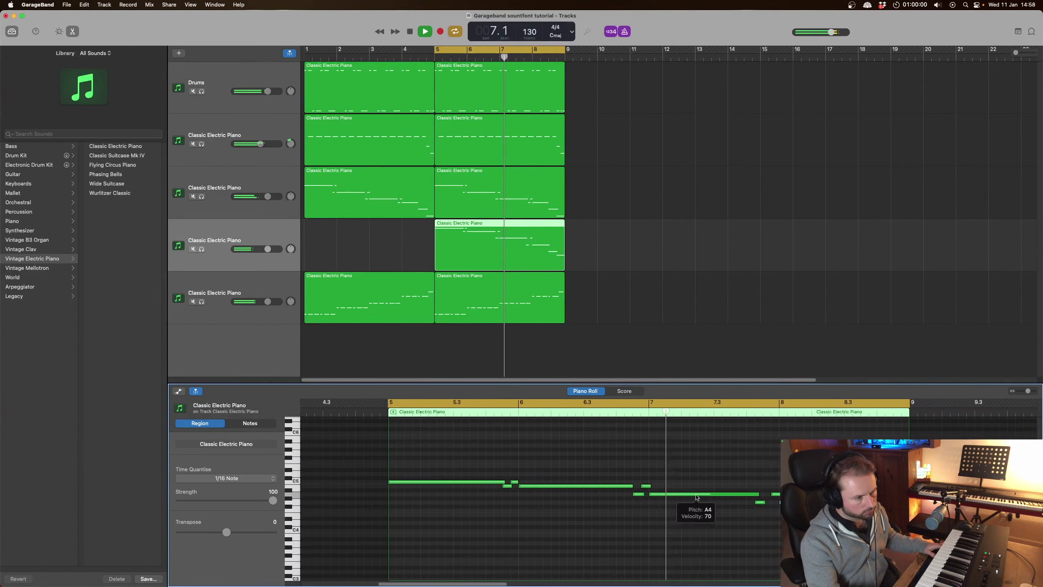
pyautogui.press('space')
pyautogui.click(683, 498)
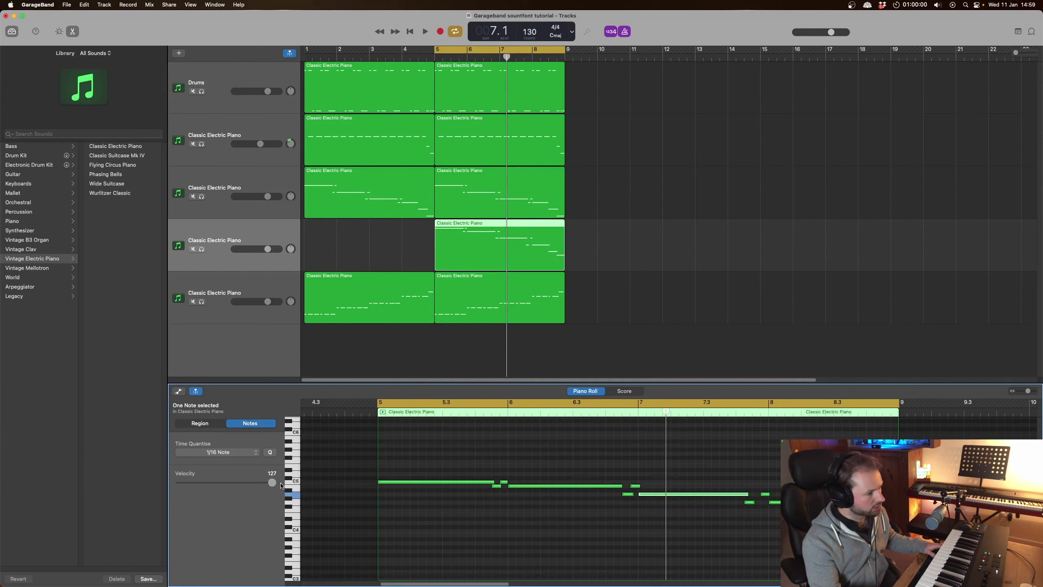
pyautogui.press('space')
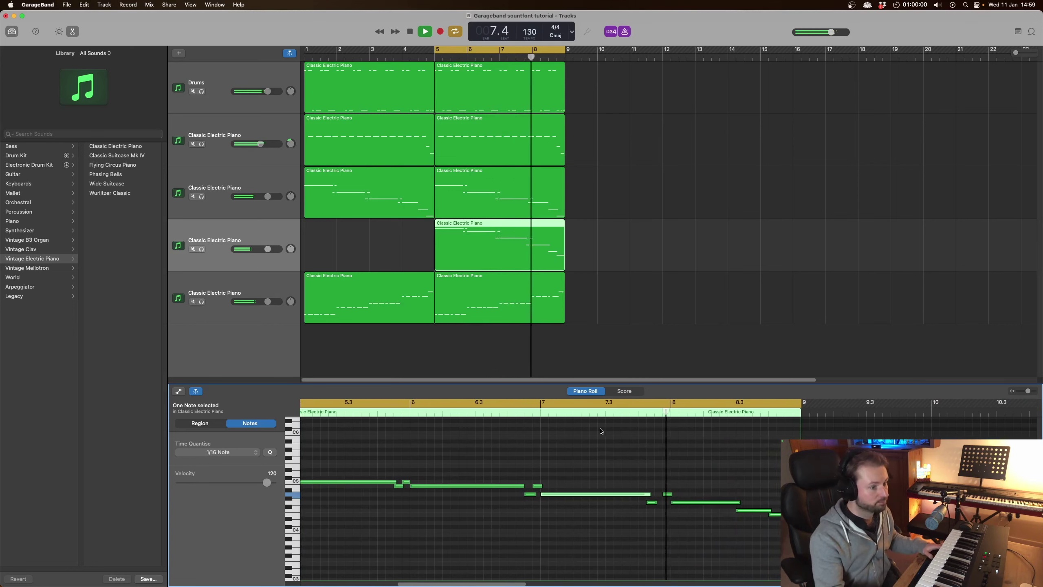
# Copy all regions to bars 9–17, then delete the copies on tracks 3 and 4.
pyautogui.press('space')
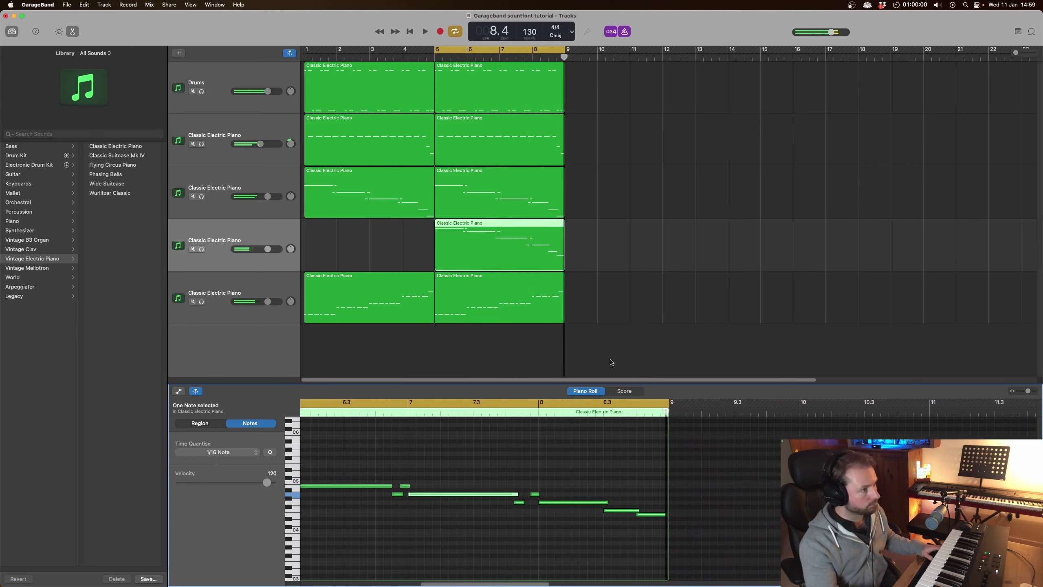
pyautogui.moveTo(615, 311); pyautogui.dragTo(599, 224)
pyautogui.moveTo(605, 307); pyautogui.dragTo(592, 81)
pyautogui.moveTo(889, 194); pyautogui.dragTo(571, 224)
pyautogui.press('Delete')
# Set the cycle range to loop bars 9–17 and play it.
pyautogui.press('space')
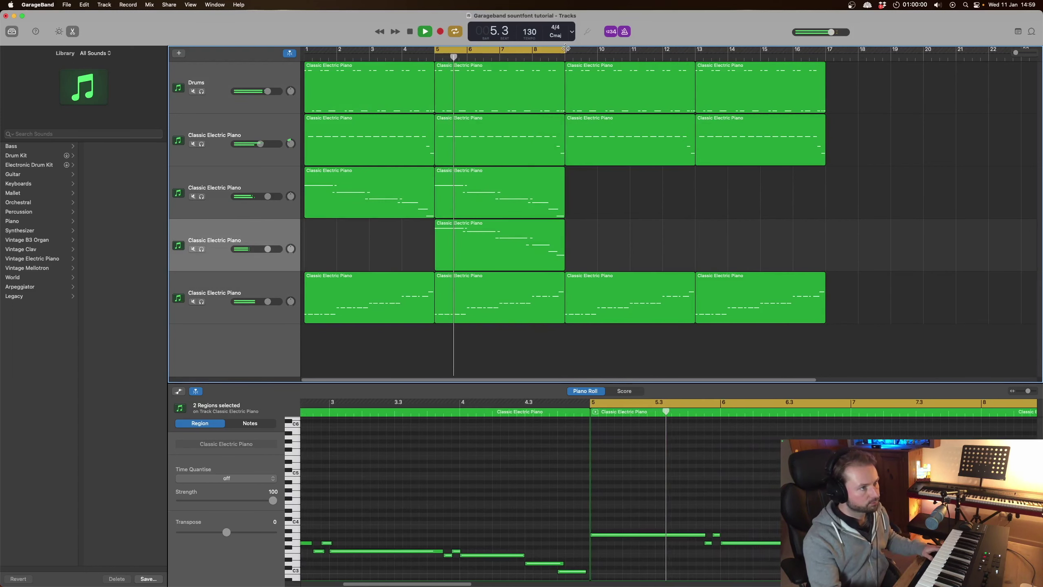
pyautogui.moveTo(569, 50); pyautogui.dragTo(827, 51)
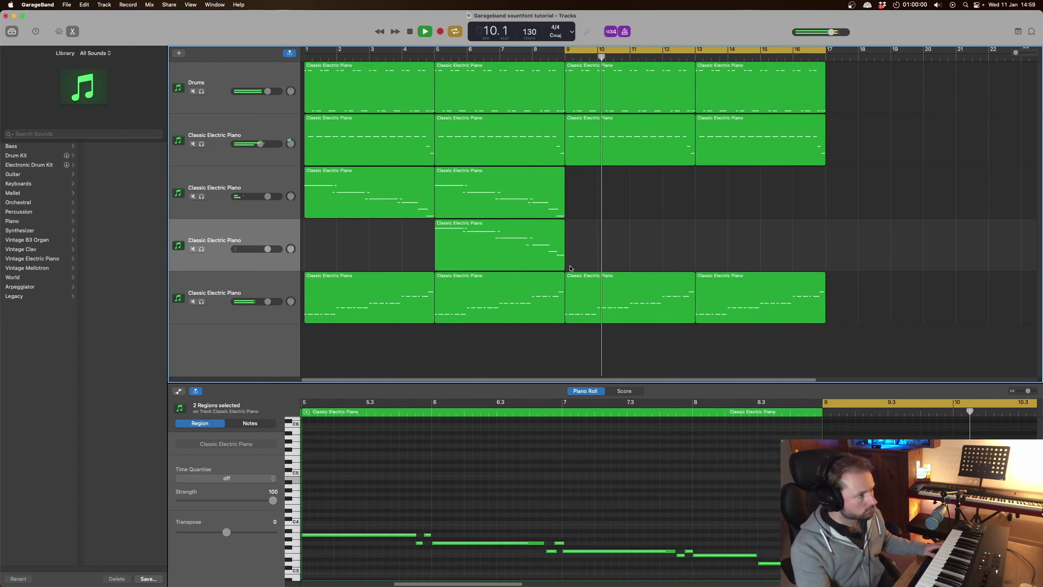
pyautogui.press('space')
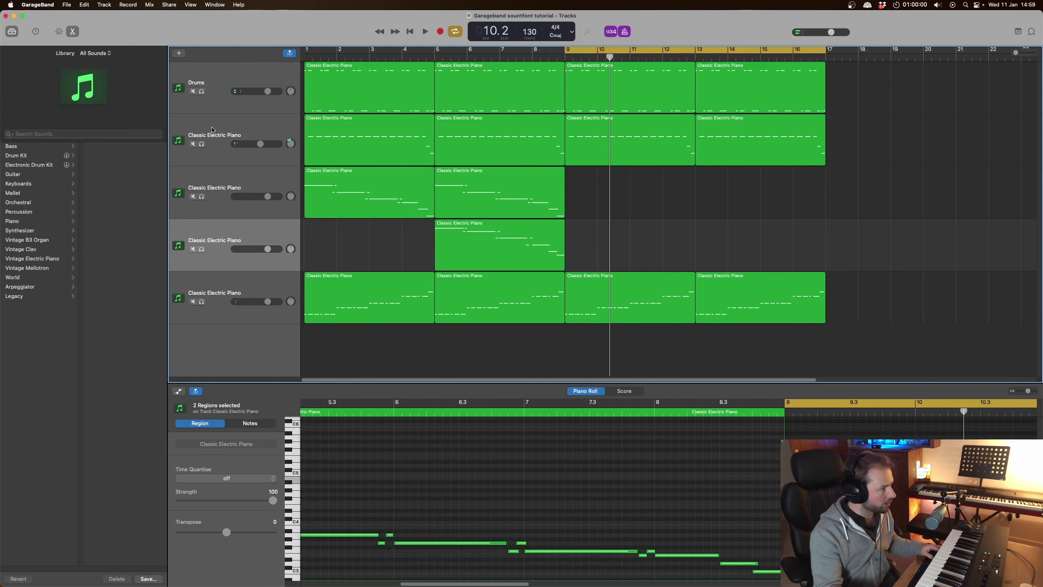
# Select the Bass track to show its notes and briefly play the song.
pyautogui.click(224, 139)
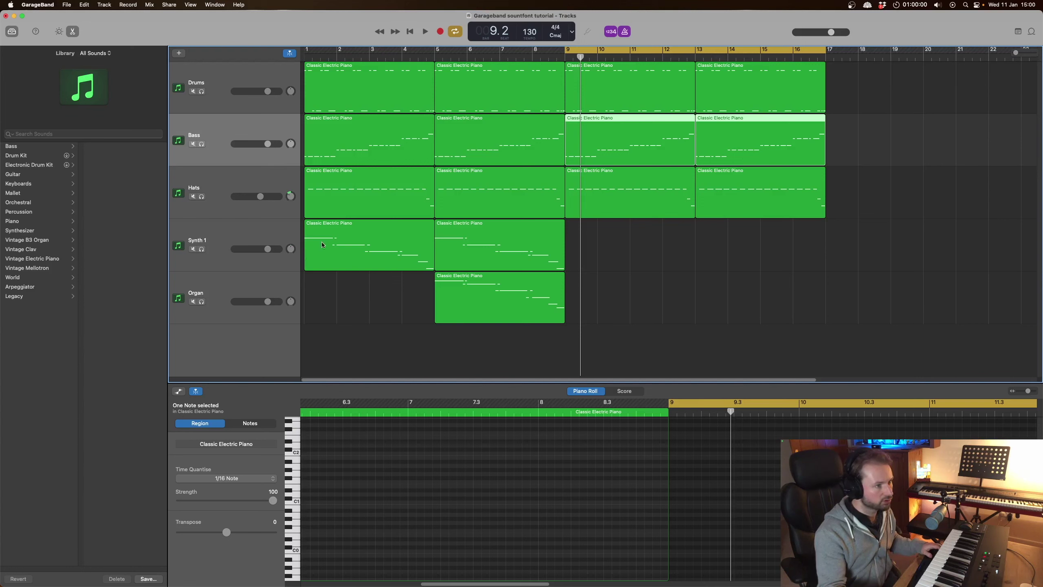
pyautogui.press('space')
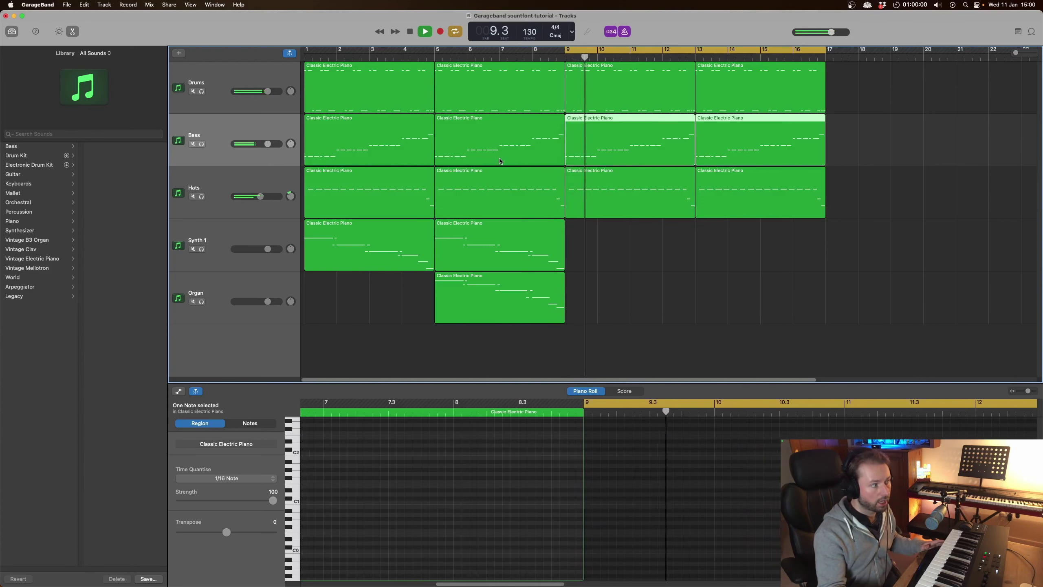
pyautogui.press('space')
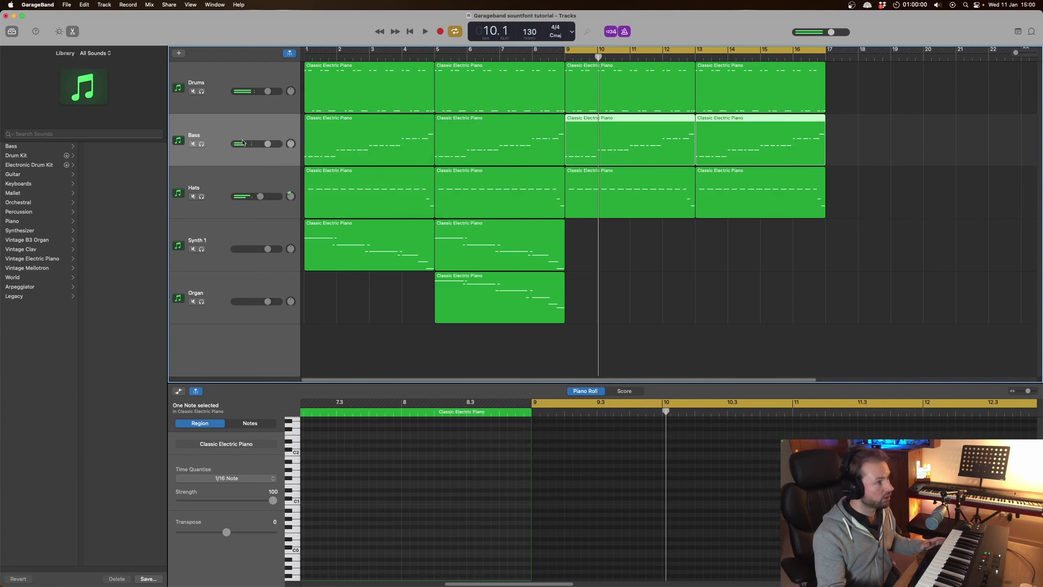
# Record a 104_Additive_Chime_A part in bars 9–13 on a new sforzando track.
pyautogui.click(246, 286)
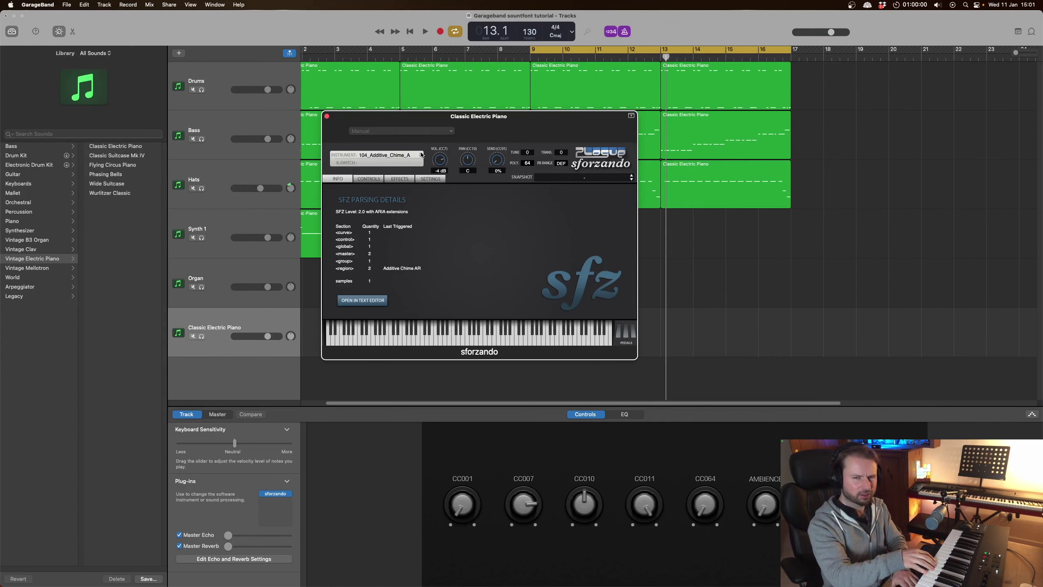
pyautogui.press('r')
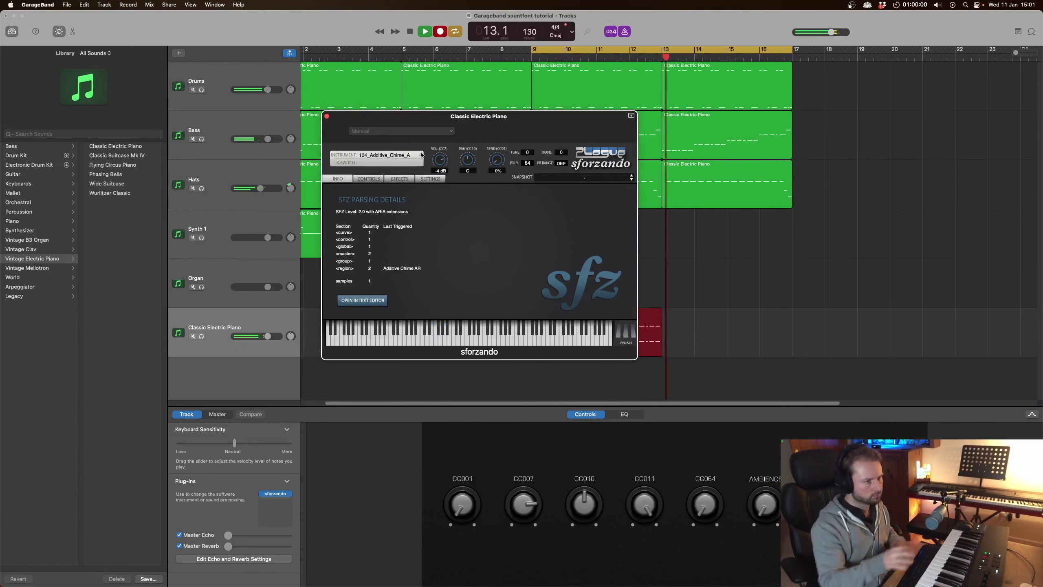
pyautogui.press('space')
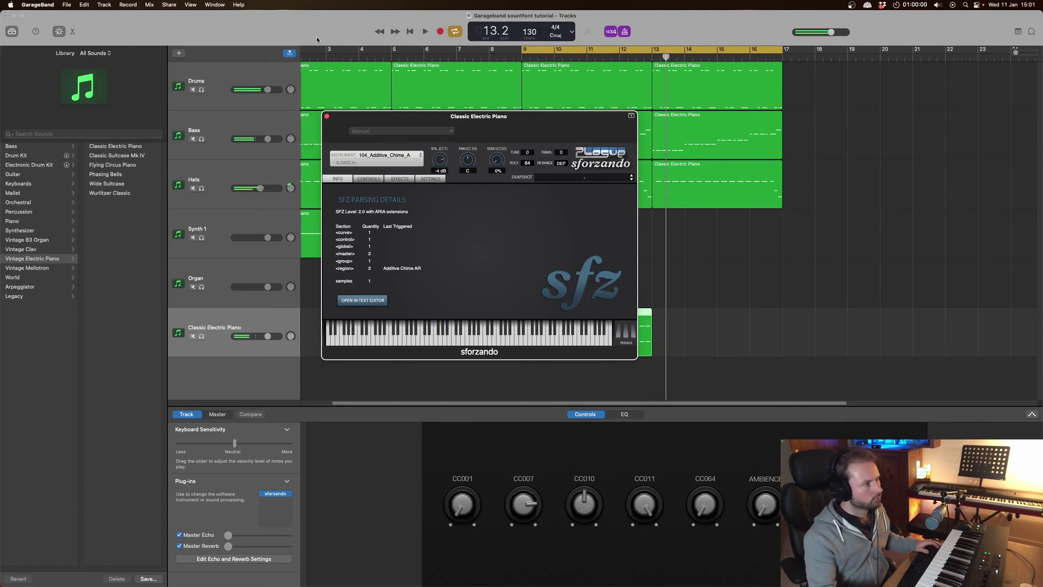
# Repeat the chime region through bar 17 by copying it to bar 13.
pyautogui.click(326, 116)
pyautogui.press('space')
pyautogui.moveTo(605, 322); pyautogui.dragTo(739, 325)
# Raise the master reverb amount, then ease it back slightly.
pyautogui.press('space')
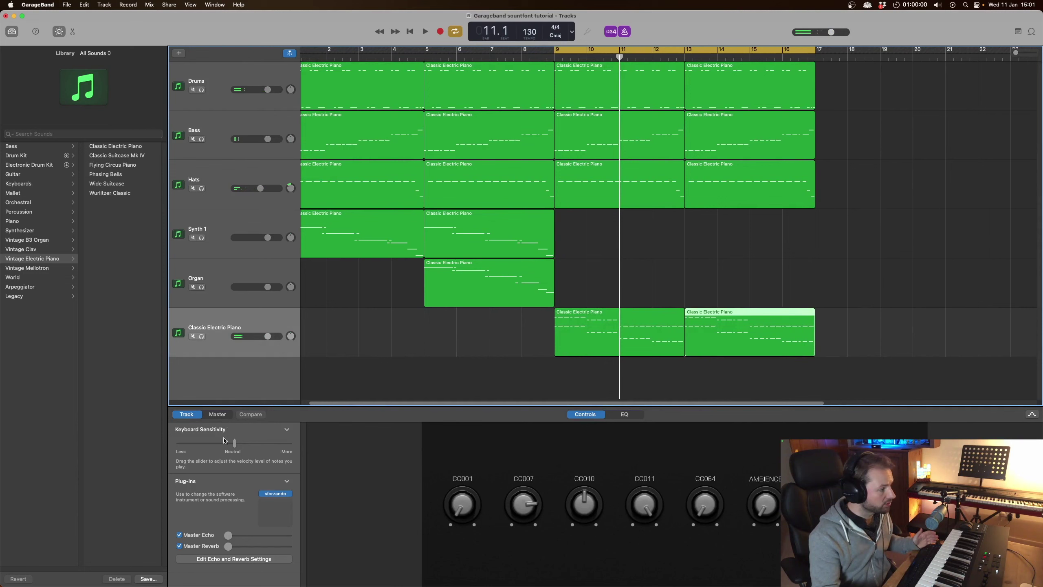
pyautogui.moveTo(229, 546); pyautogui.dragTo(273, 546)
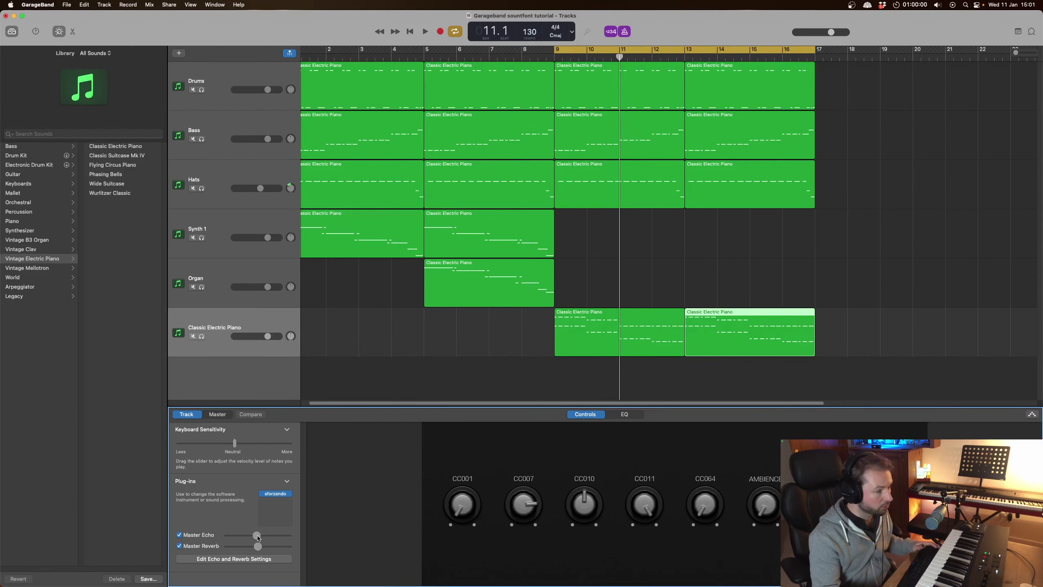
pyautogui.press('space')
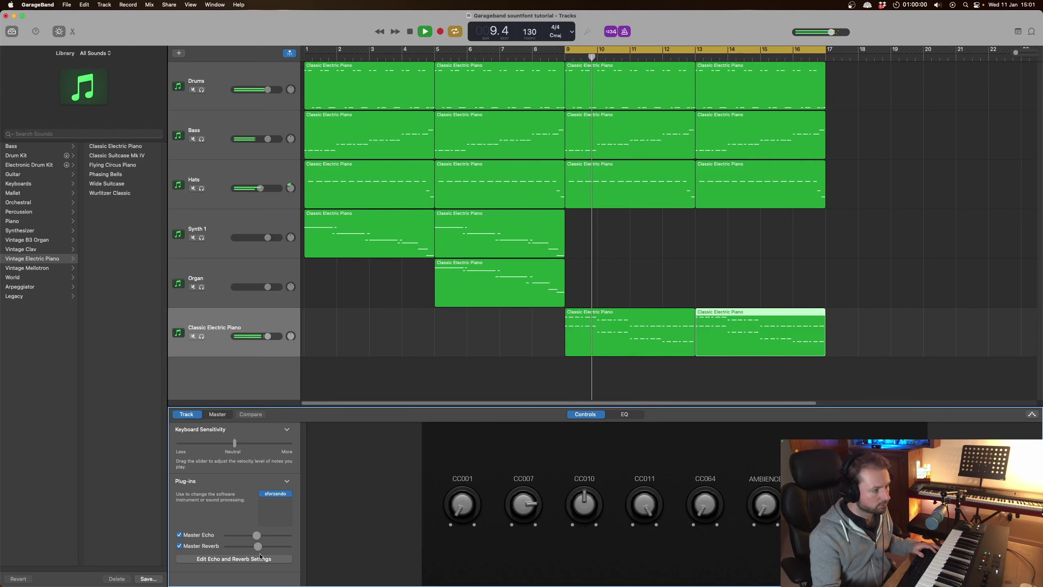
pyautogui.moveTo(258, 550); pyautogui.dragTo(255, 551)
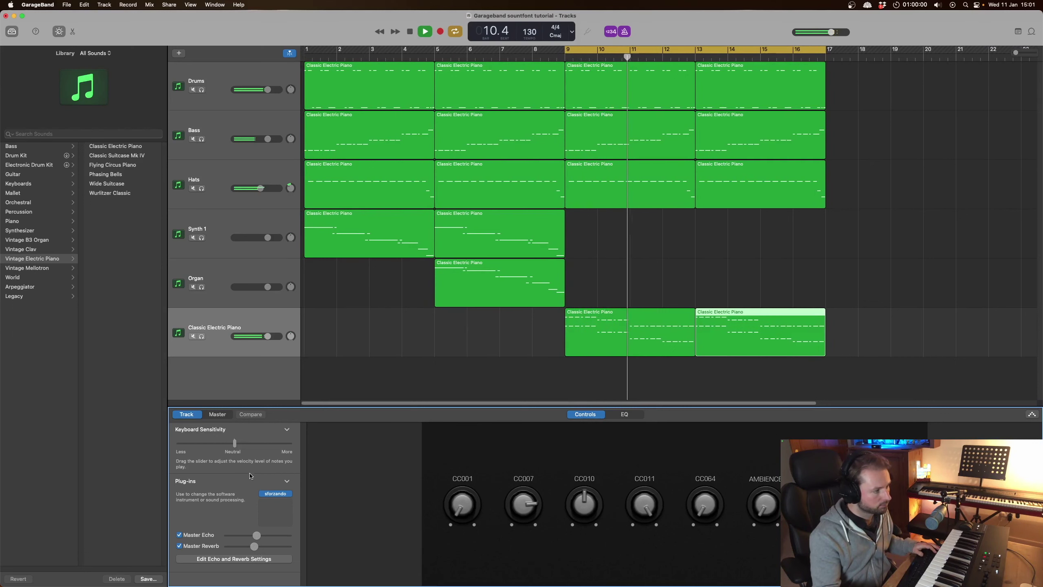
pyautogui.press('space')
# Add a Sample Delay after sforzando on the chime track and lower its volume to about -1.1 dB.
pyautogui.click(289, 503)
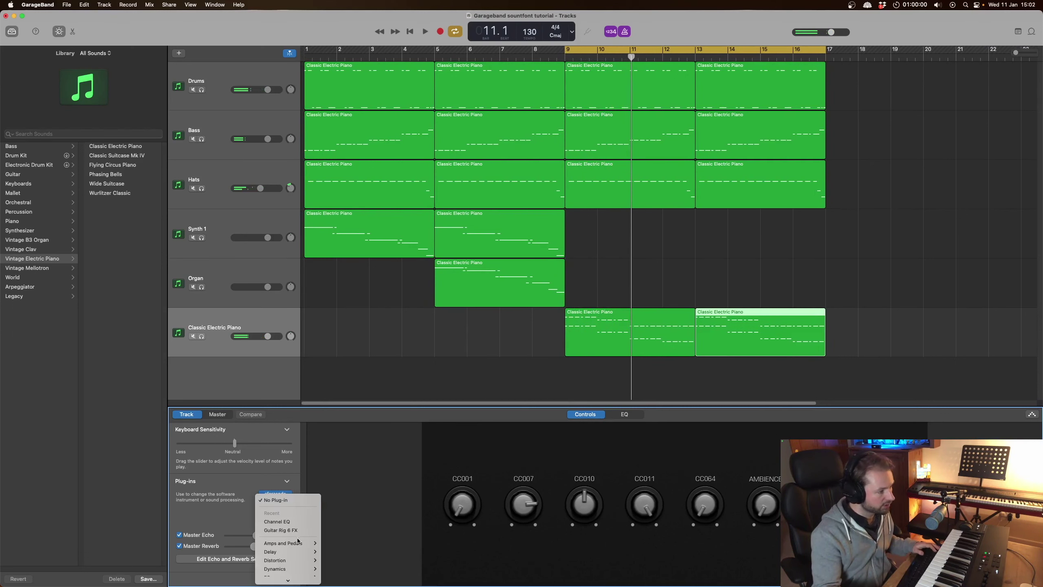
pyautogui.moveTo(299, 556)
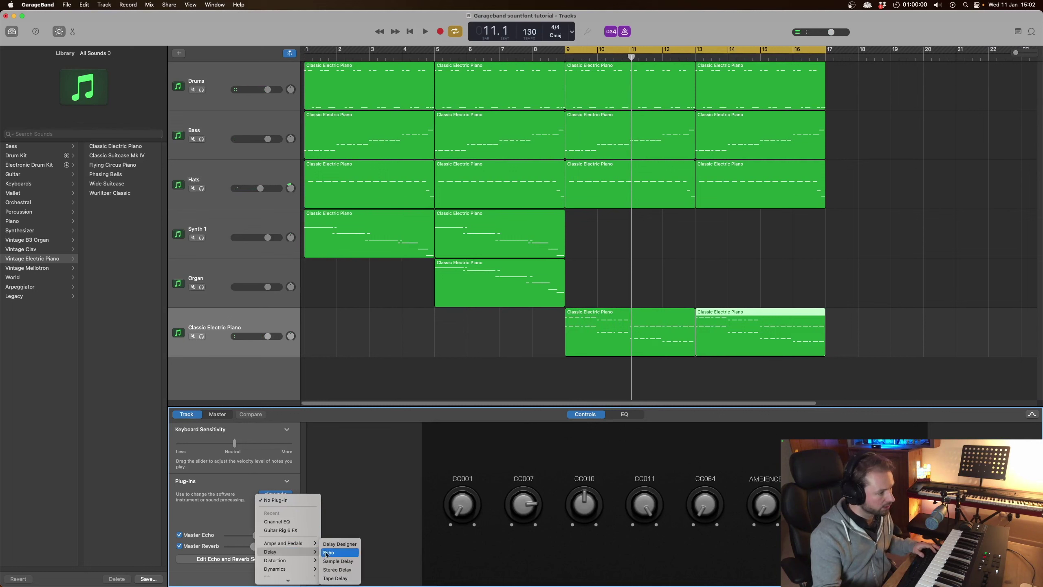
pyautogui.click(350, 562)
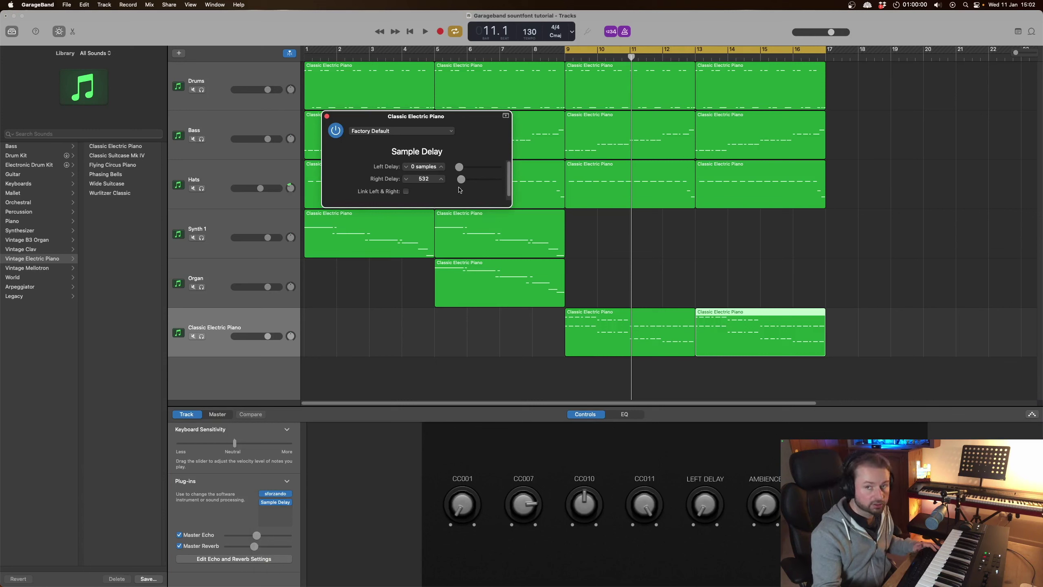
pyautogui.press('space')
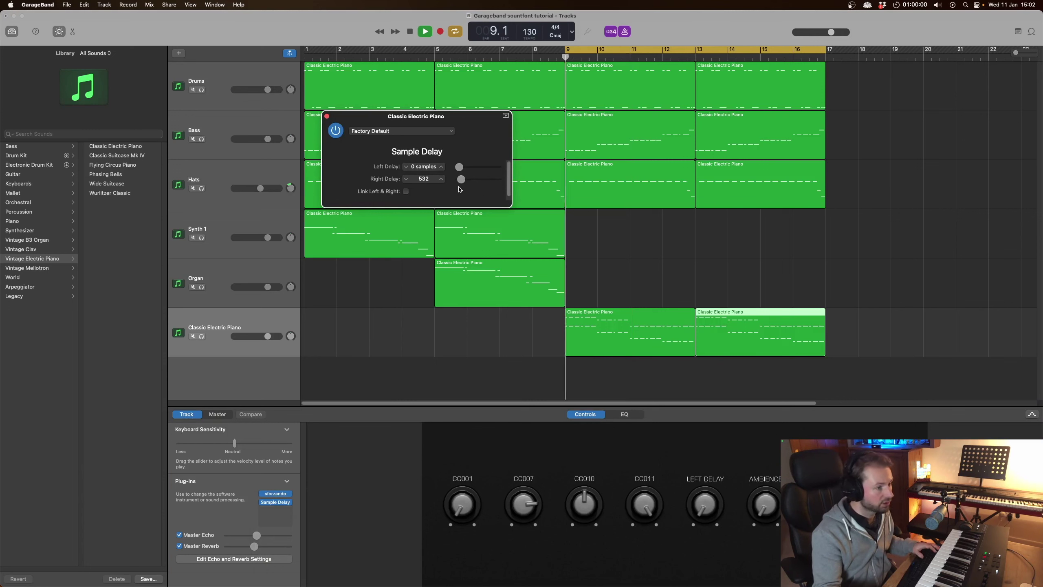
pyautogui.click(329, 116)
pyautogui.press('space')
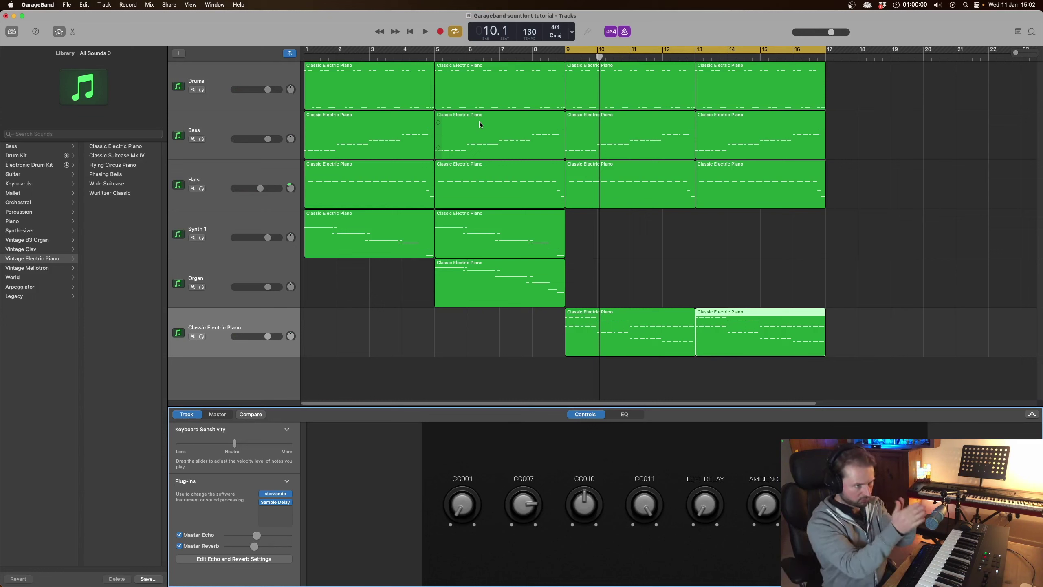
pyautogui.press('space')
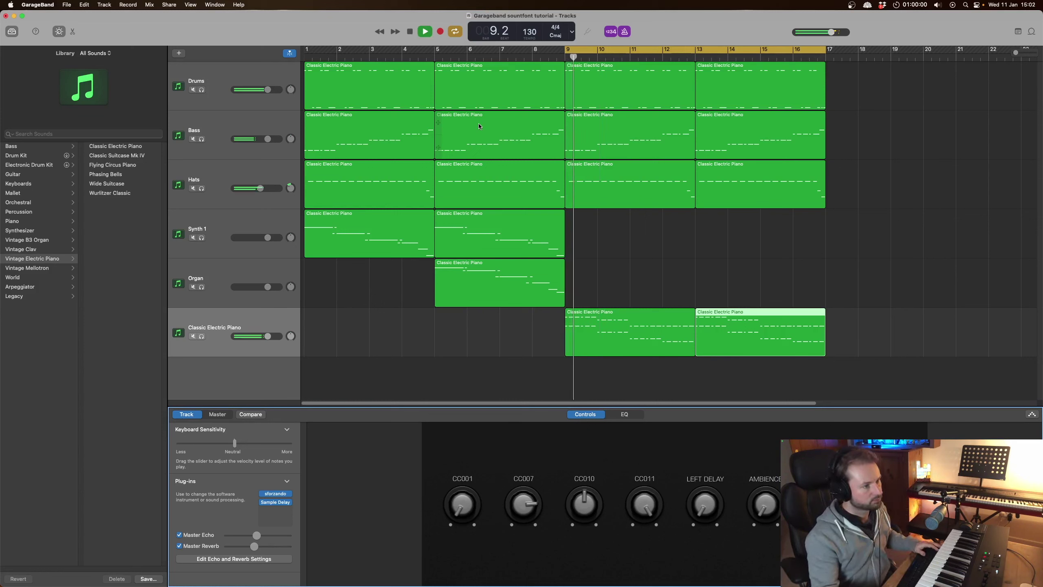
pyautogui.moveTo(273, 337); pyautogui.dragTo(270, 337)
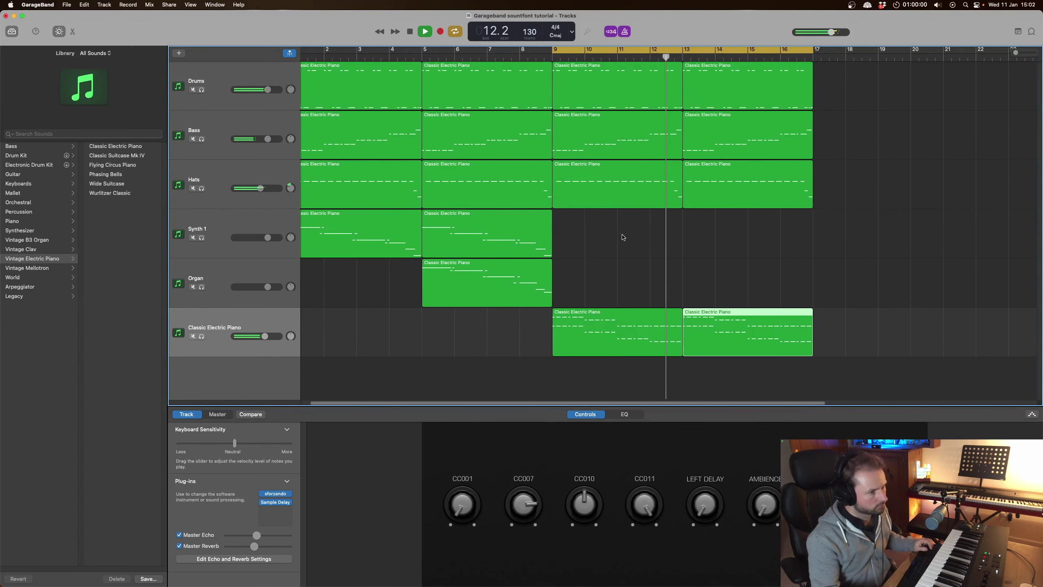
# Add a seventh track with sforzando's 080_S2_EHZ_Lead patch and raise its volume.
pyautogui.press('space')
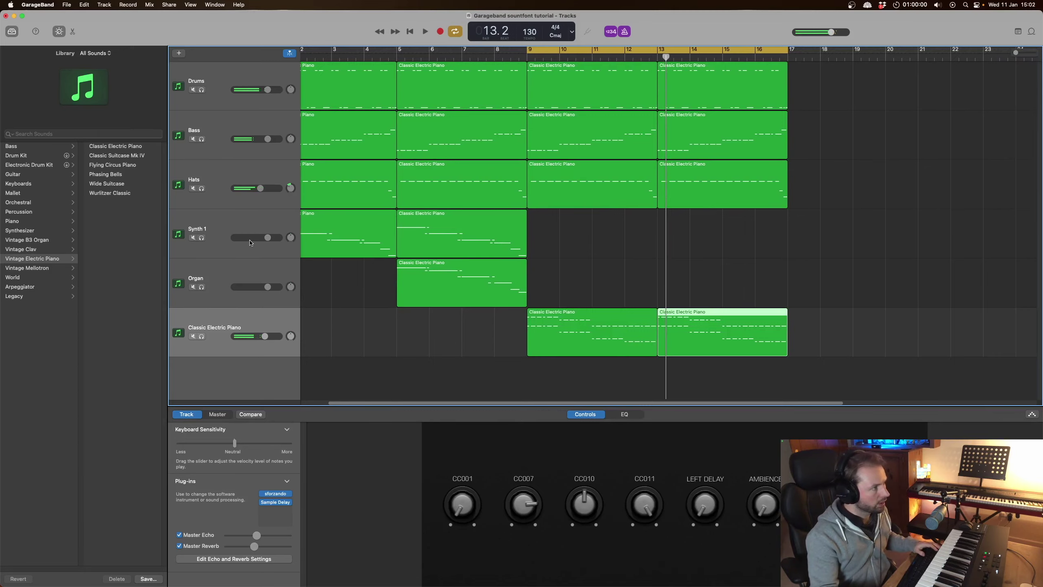
pyautogui.click(178, 53)
pyautogui.doubleClick(390, 253)
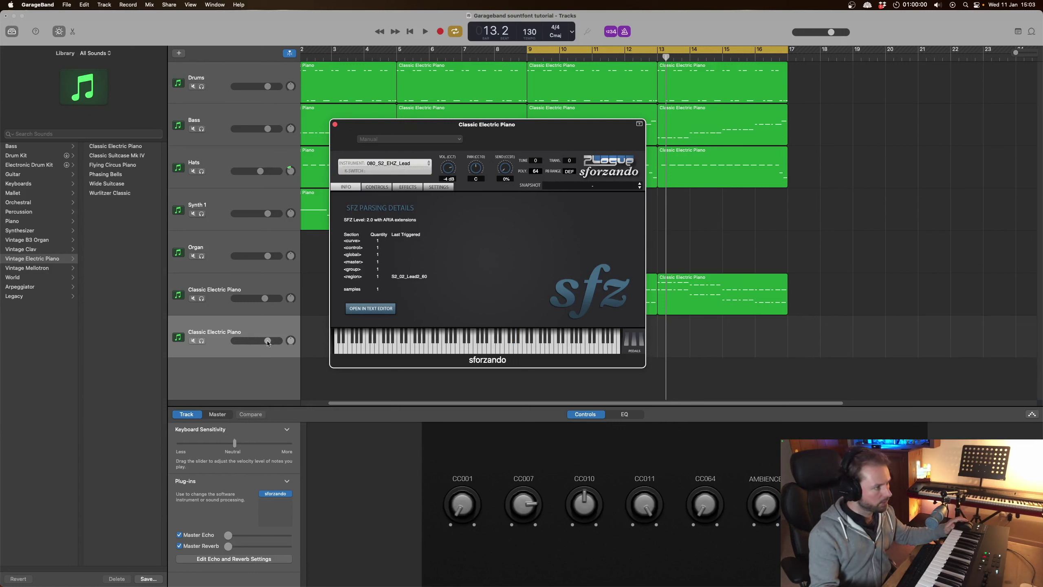
pyautogui.moveTo(282, 341); pyautogui.dragTo(285, 341)
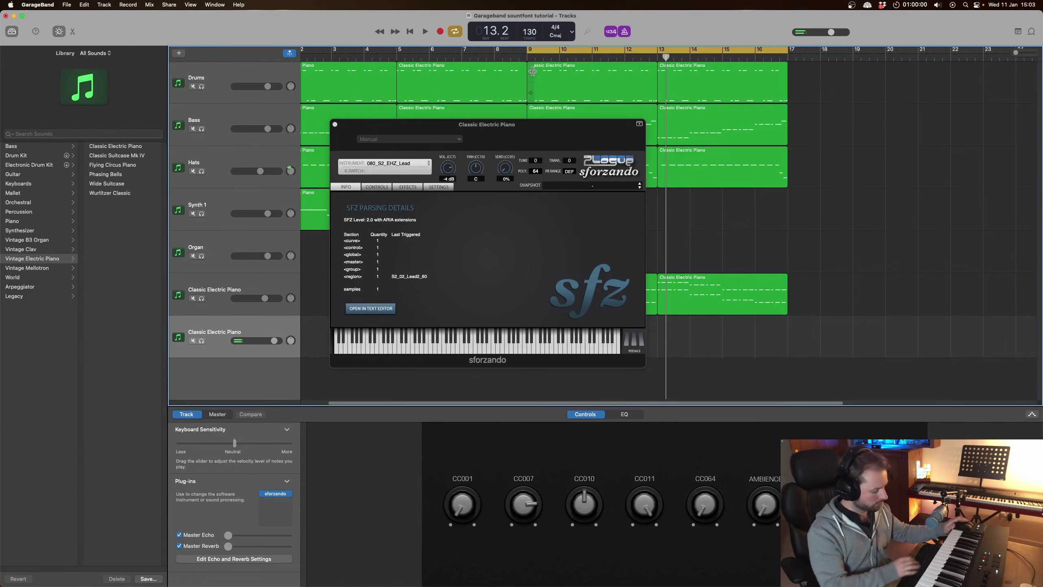
pyautogui.press('space')
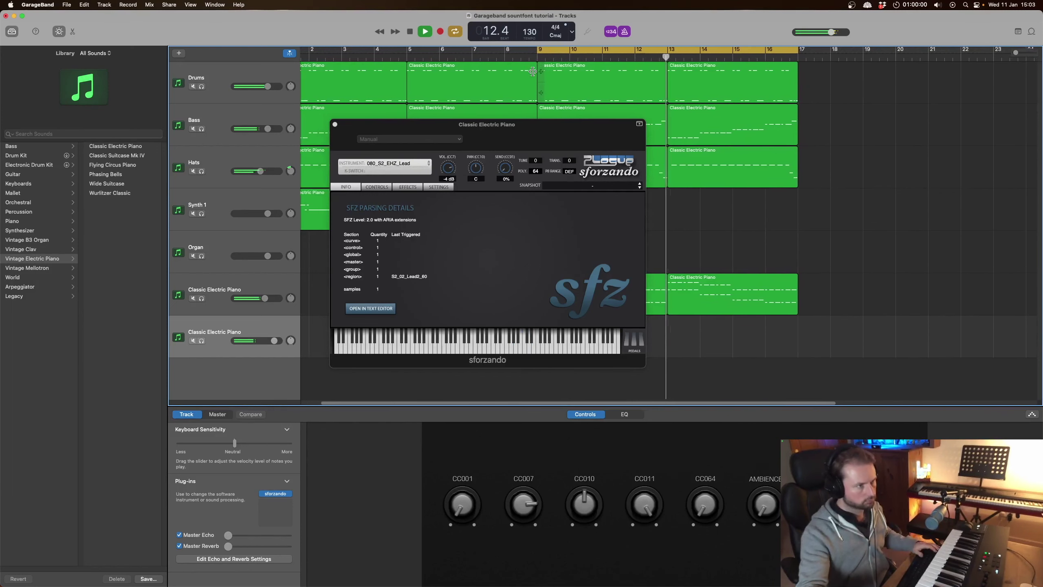
pyautogui.press('space')
# Loop bars 13–17 and start playback.
pyautogui.click(335, 125)
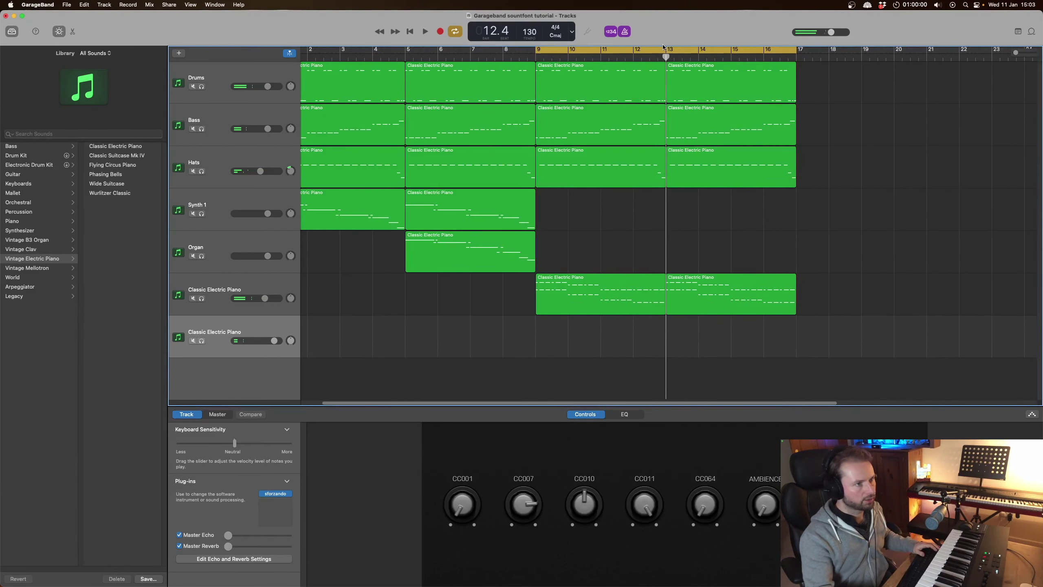
pyautogui.moveTo(667, 51); pyautogui.dragTo(795, 64)
pyautogui.press('space')
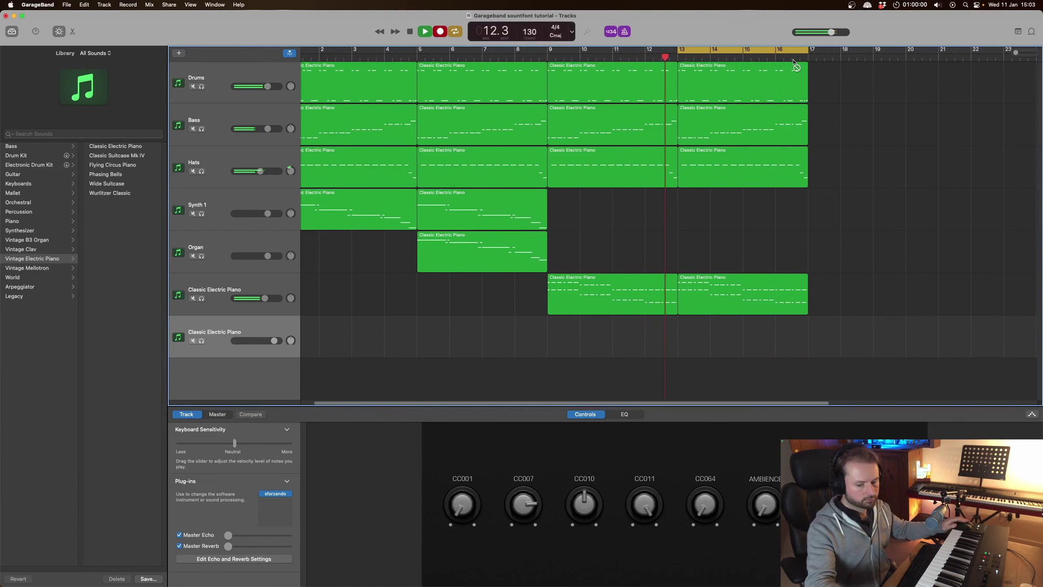
# Record a lead melody on the bottom track ending at bar 17, then push the Master Echo slider right.
pyautogui.press('r')
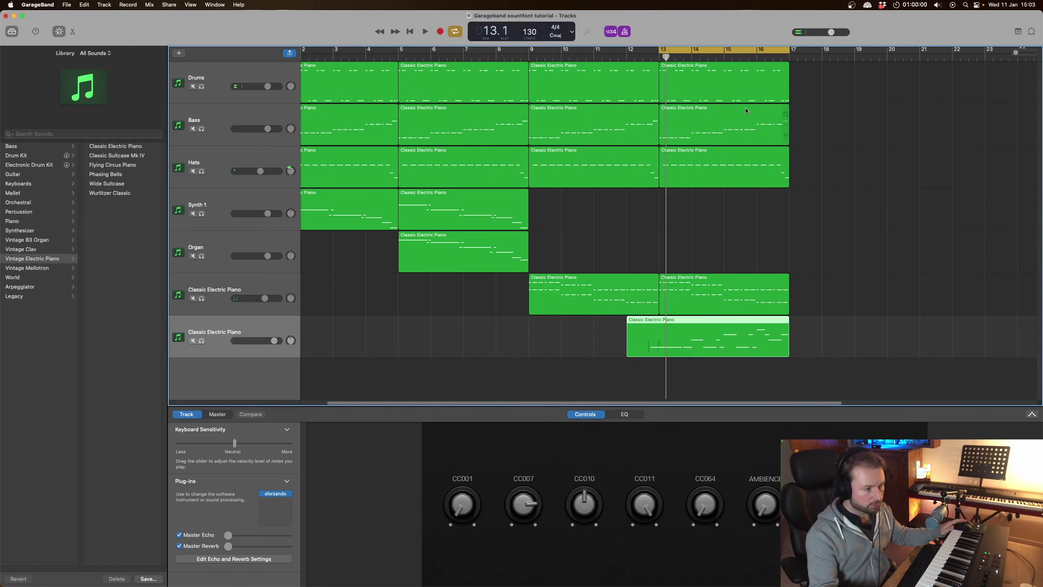
pyautogui.press('space')
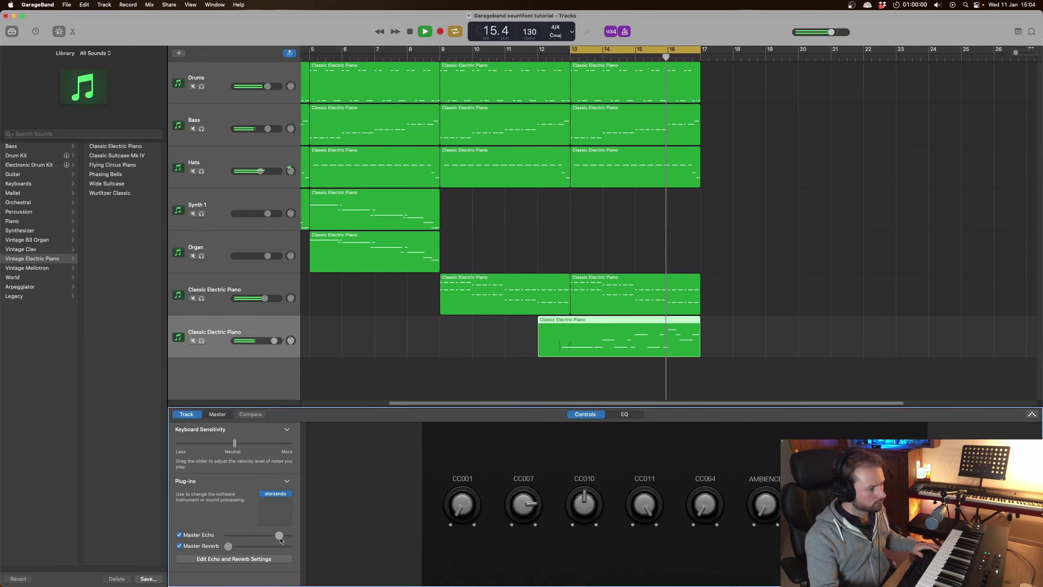
pyautogui.moveTo(228, 535); pyautogui.dragTo(260, 540)
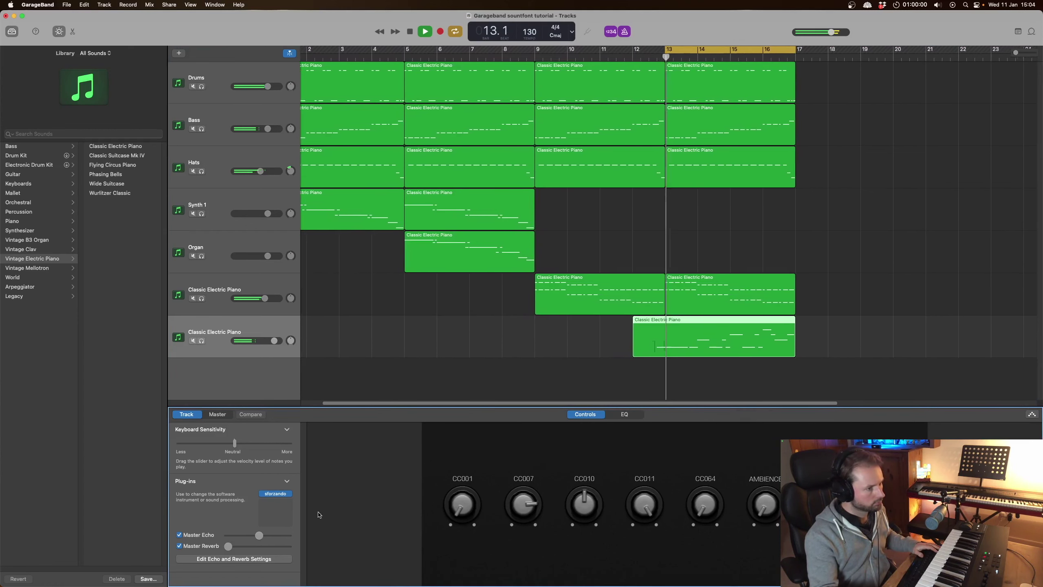
pyautogui.press('space')
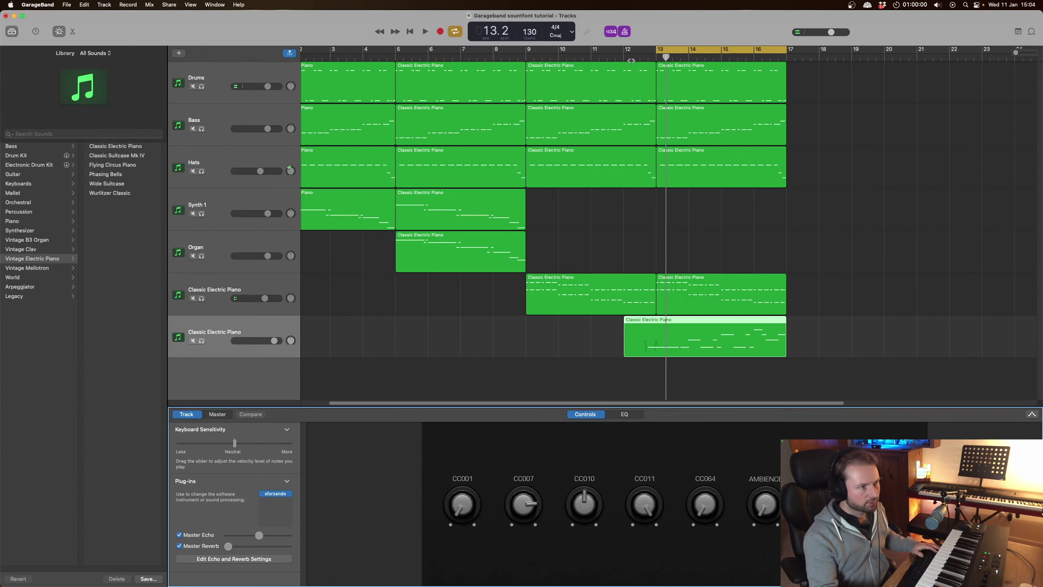
pyautogui.press('space')
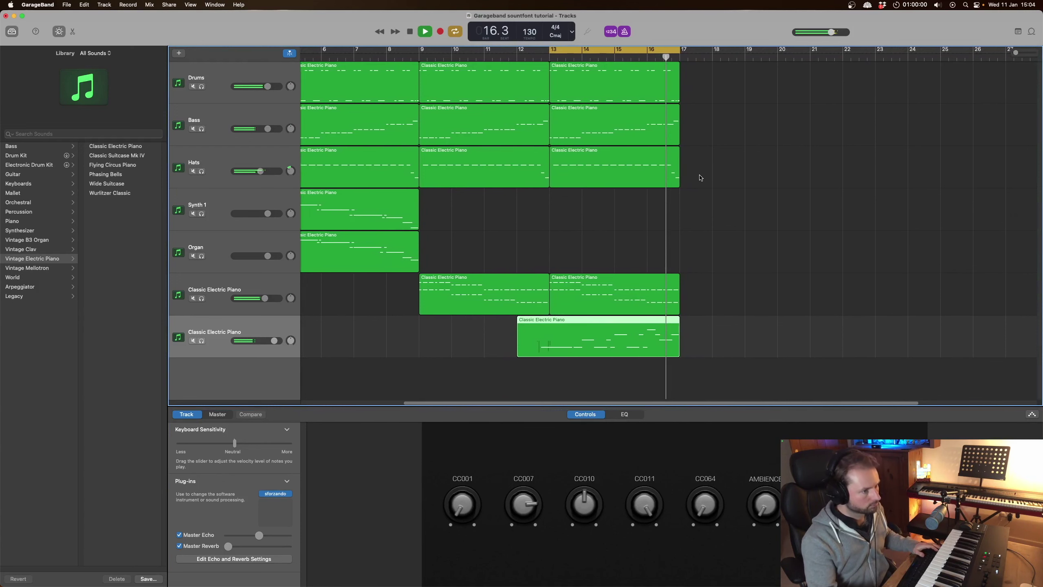
pyautogui.press('space')
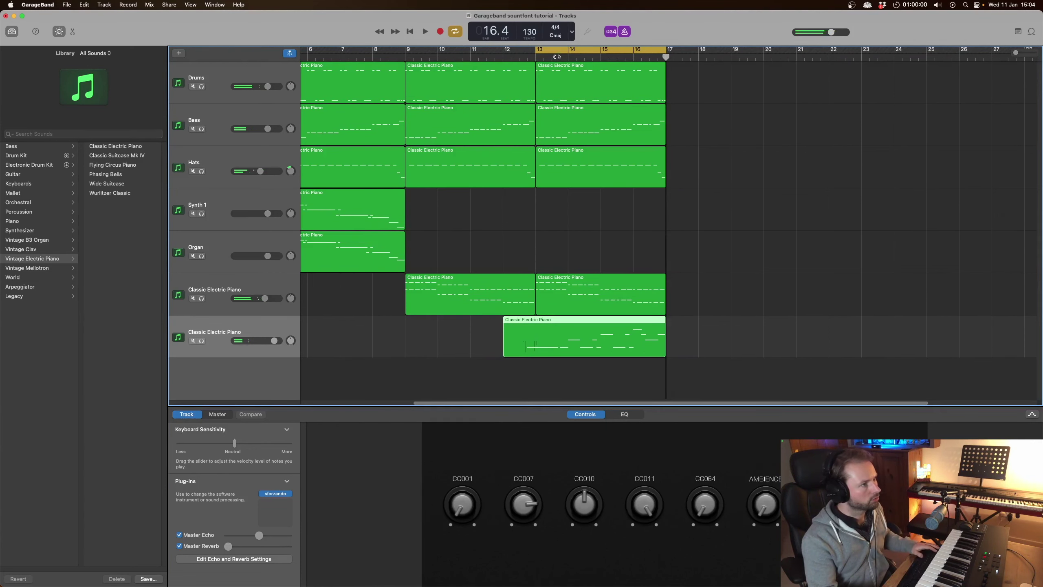
# Turn off Cycle and add another Software Instrument track for a sforzando lead.
pyautogui.click(558, 55)
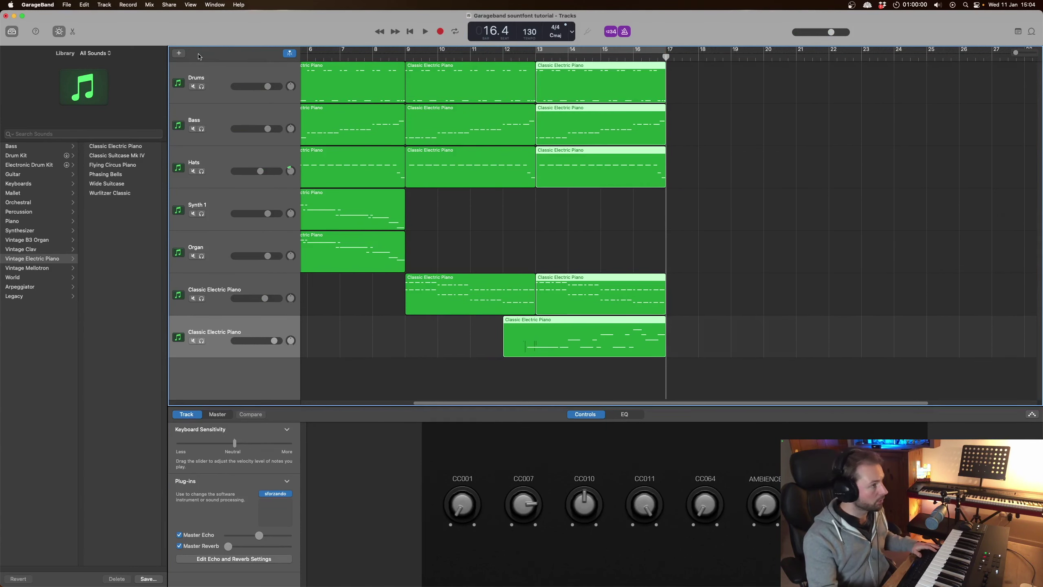
pyautogui.click(179, 52)
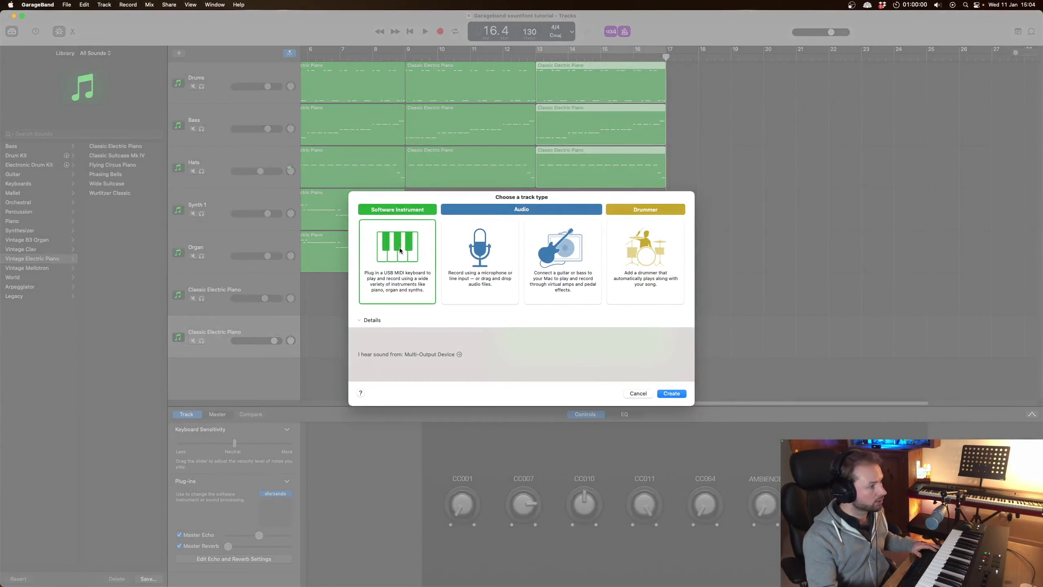
pyautogui.doubleClick(400, 248)
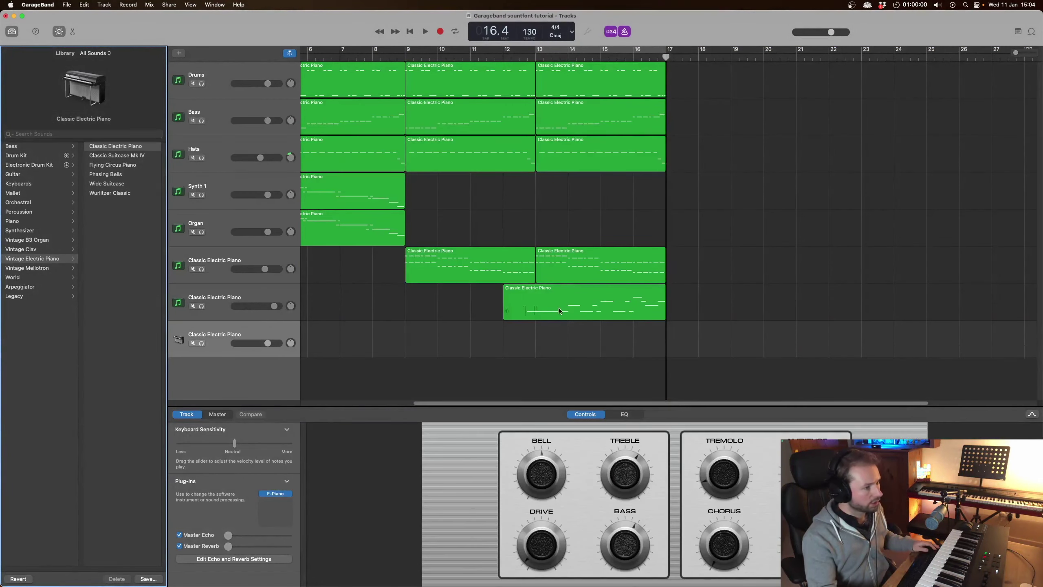
# Copy the lead melody region onto the new track at bar 16 and set its instrument volume to 0 dB.
pyautogui.click(542, 307)
pyautogui.moveTo(541, 309); pyautogui.dragTo(674, 329)
pyautogui.moveTo(689, 272); pyautogui.dragTo(673, 78)
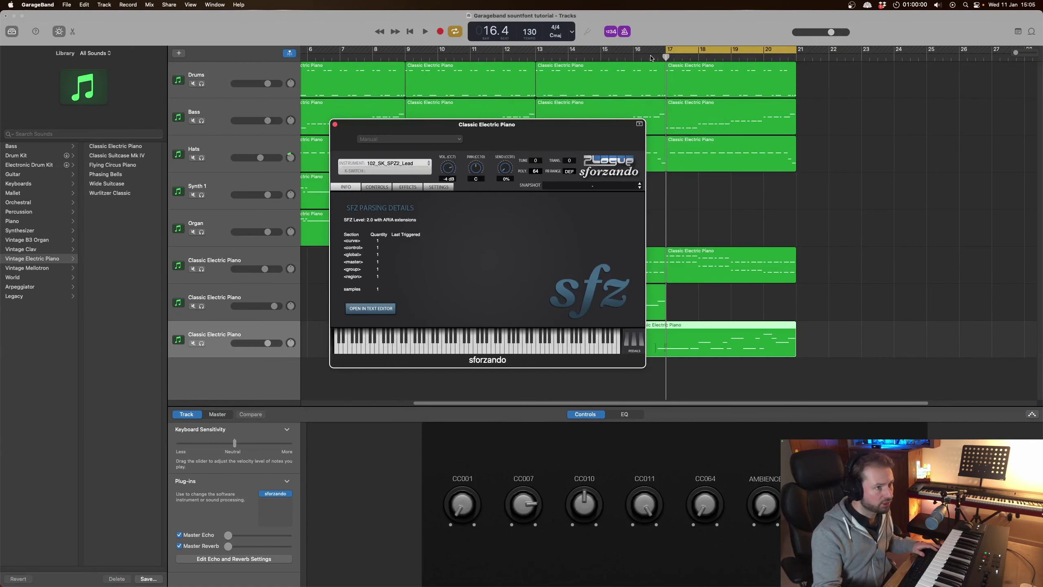
pyautogui.click(649, 61)
pyautogui.press('space')
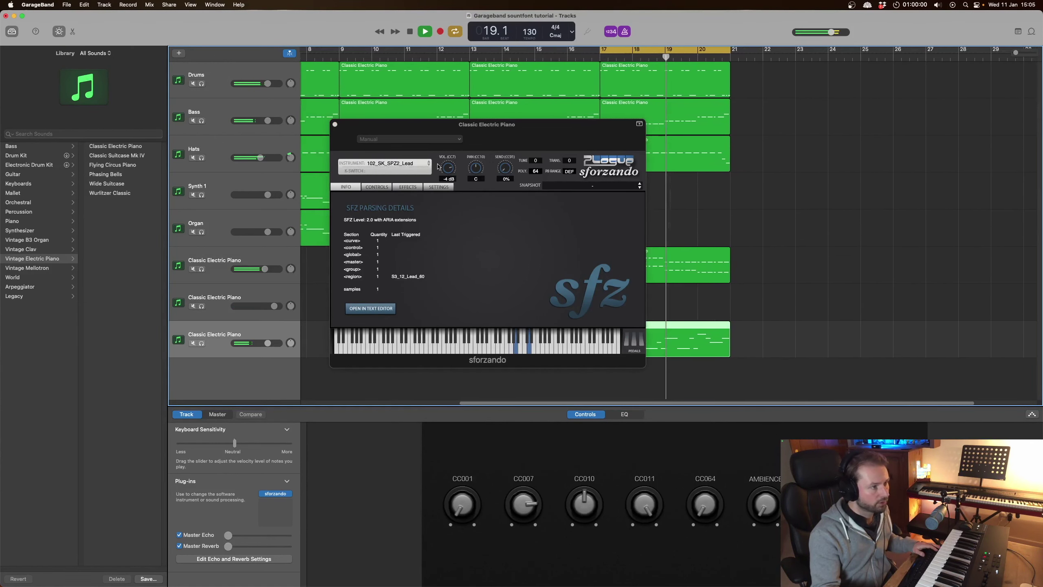
pyautogui.click(441, 120)
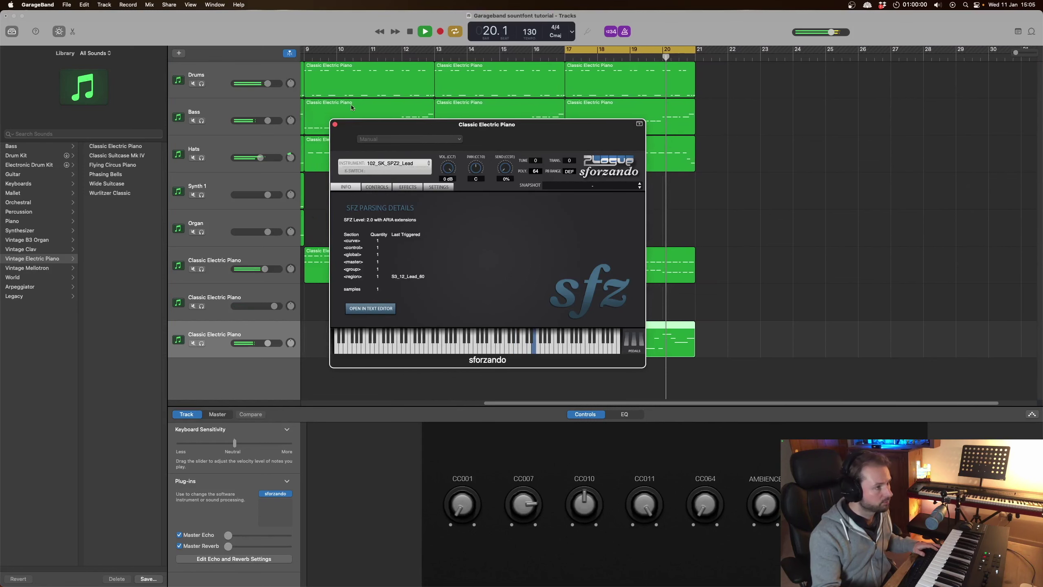
# Close the sforzando window and open the new lead region's notes in the Piano Roll.
pyautogui.click(334, 124)
pyautogui.press('space')
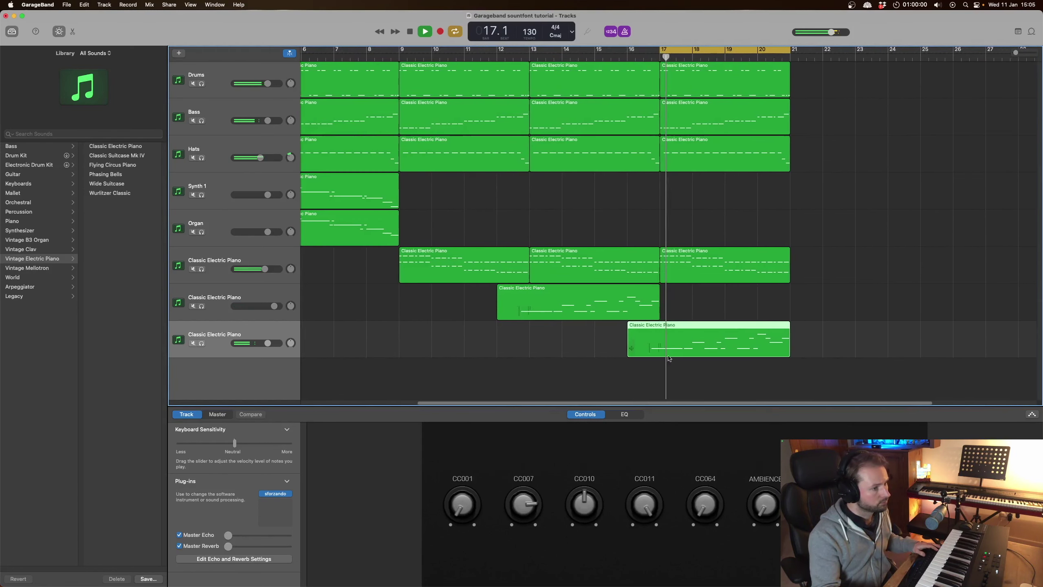
pyautogui.doubleClick(694, 339)
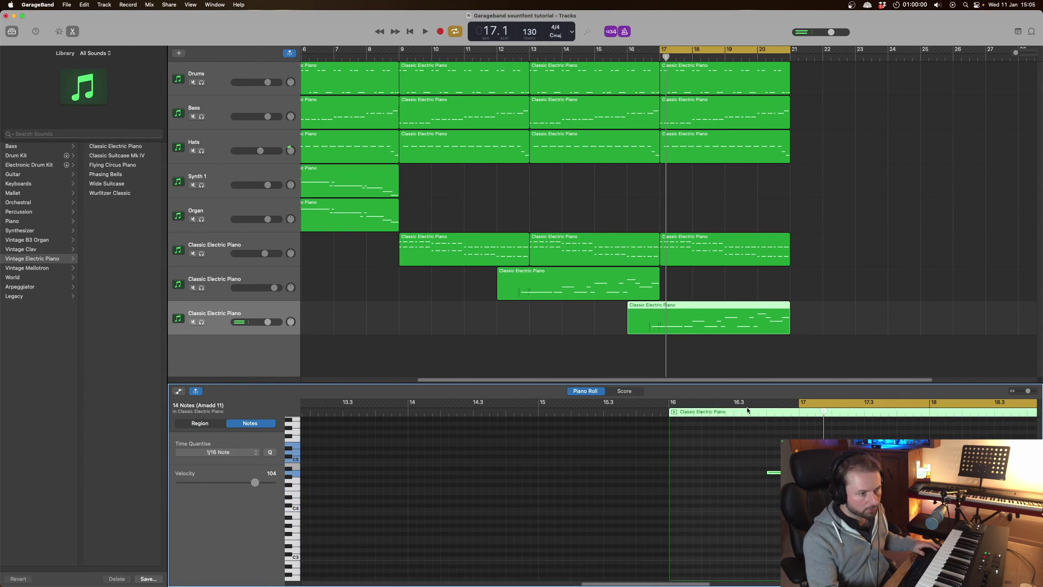
# Raise the bottom lead track's volume during playback, then switch looping off.
pyautogui.press('space')
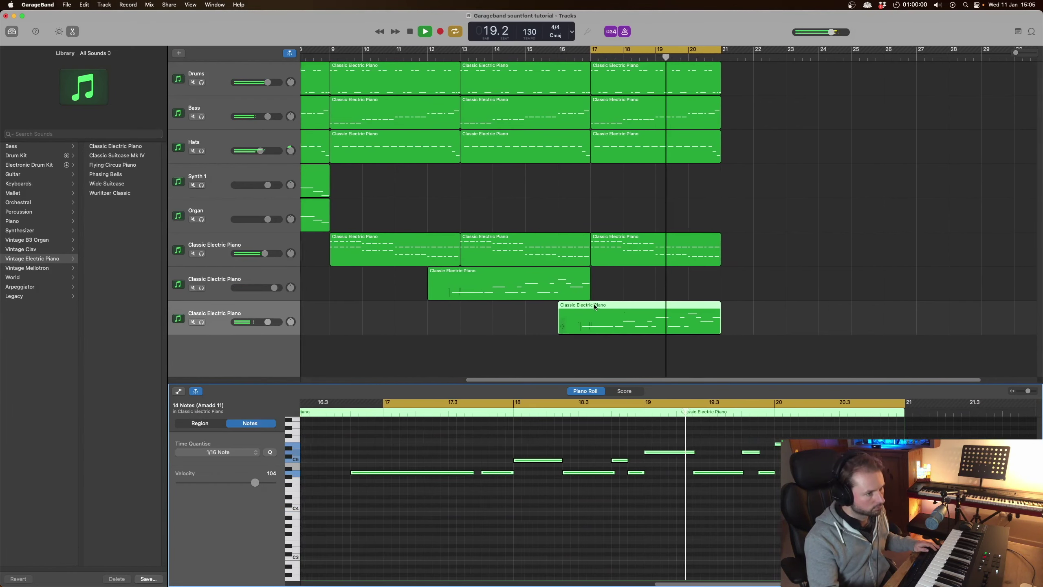
pyautogui.moveTo(268, 322); pyautogui.dragTo(274, 322)
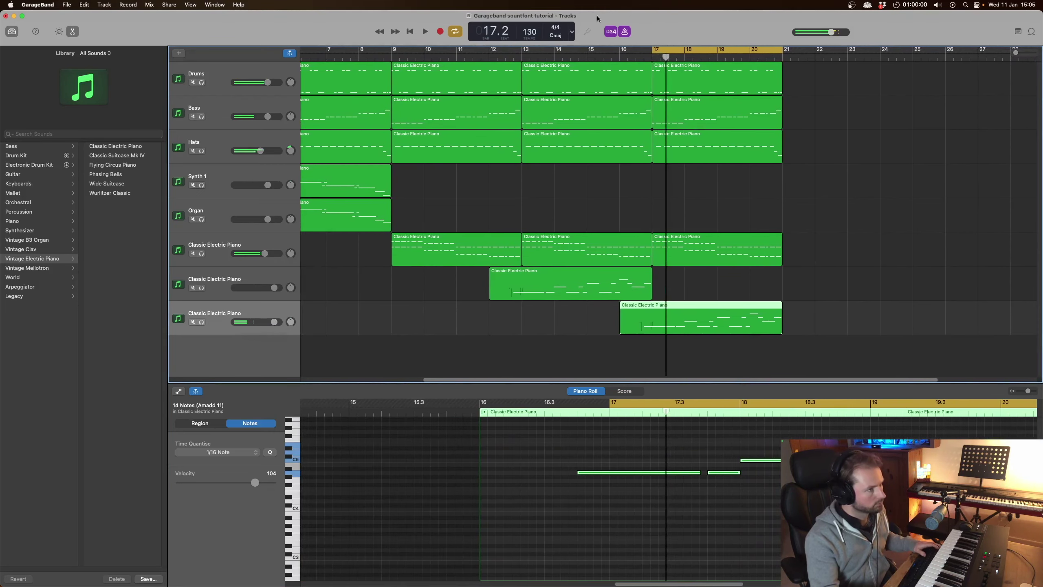
pyautogui.press('space')
pyautogui.click(700, 49)
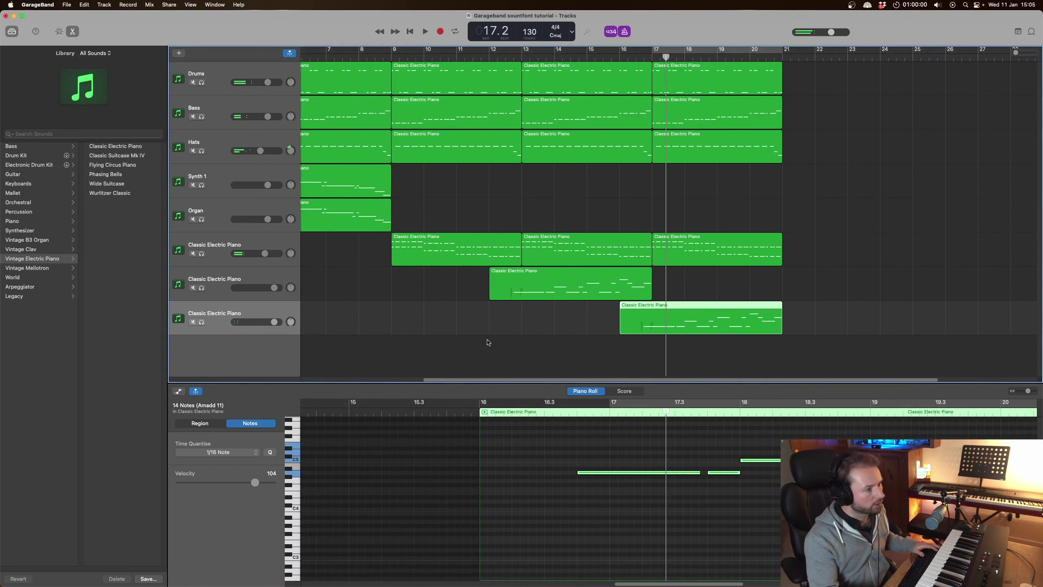
pyautogui.hscroll(5, 591, 111)
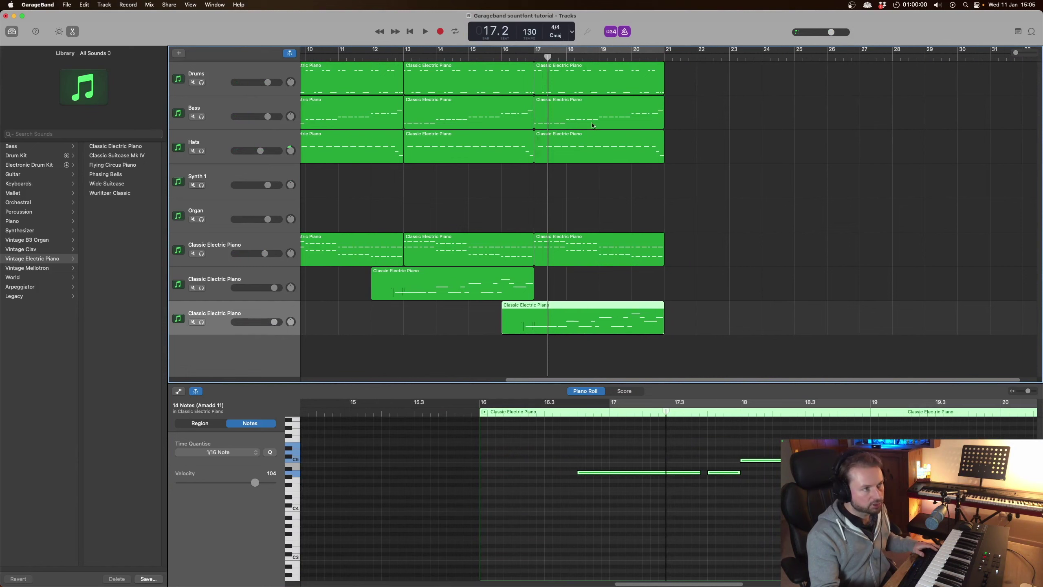
pyautogui.moveTo(515, 380); pyautogui.dragTo(279, 387)
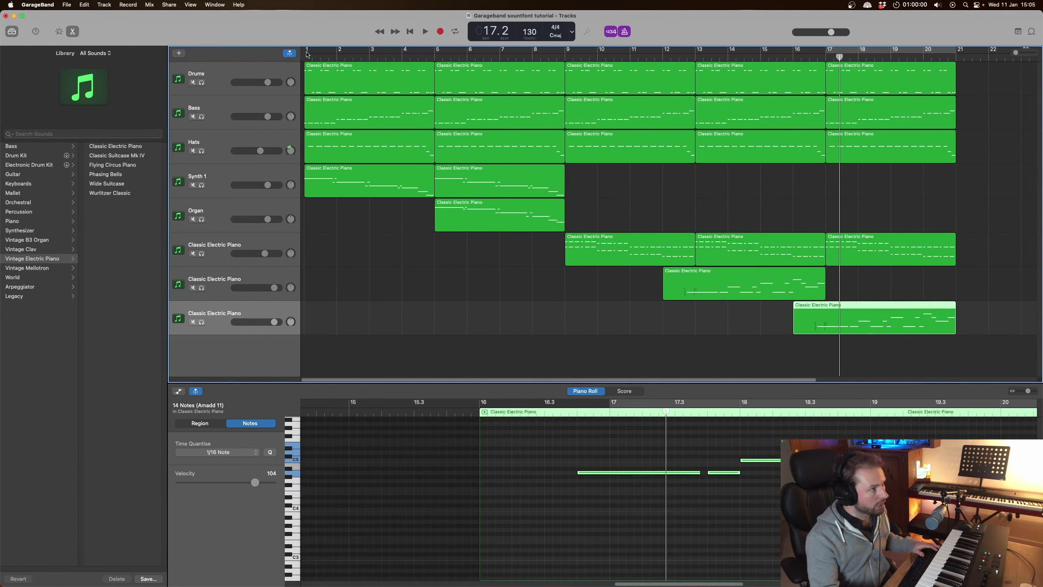
# Drag the cycle range across the ruler from bar 1 to bar 21.
pyautogui.moveTo(307, 55); pyautogui.dragTo(957, 55)
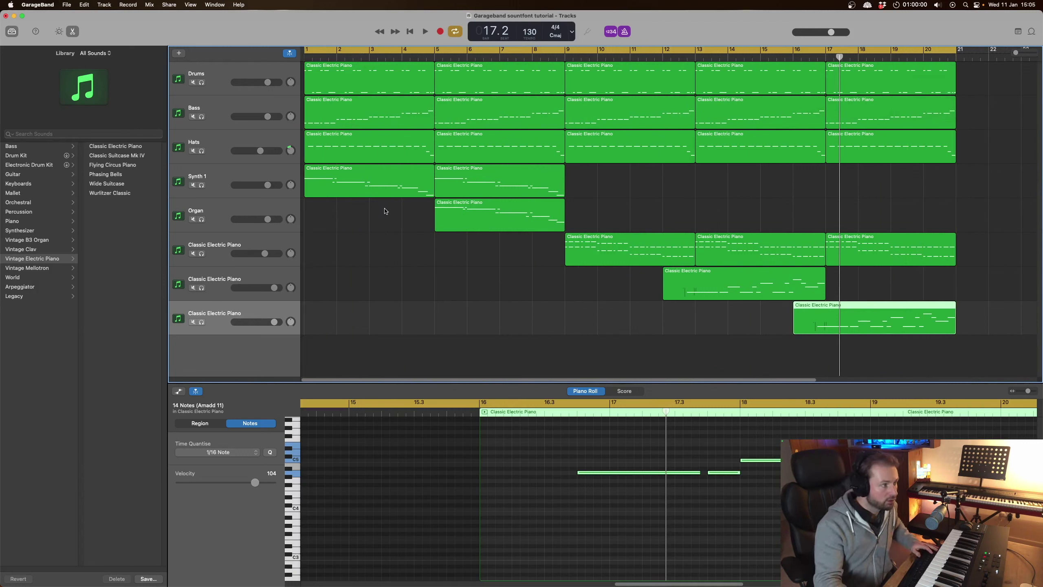